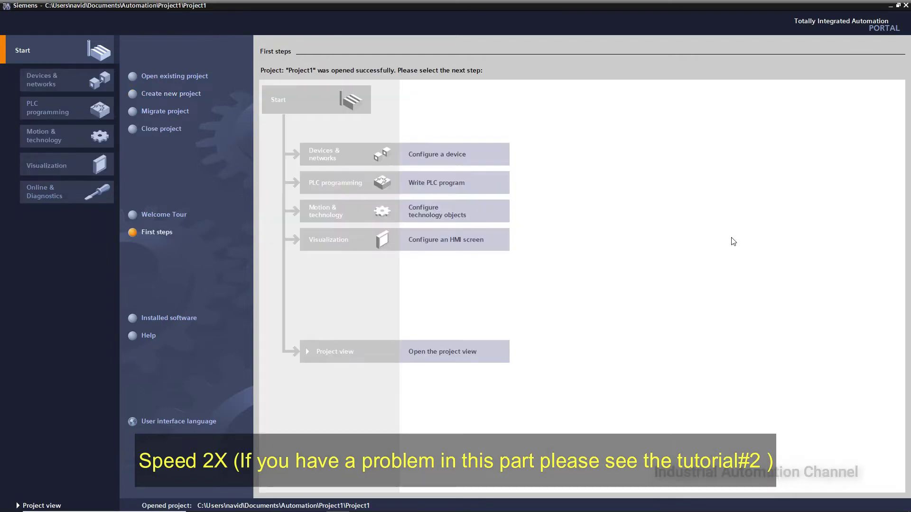
Step: Add a SIMATIC S7-1200 controller of type CPU 1214C AC/DC/Rly to the project as a new device
click(457, 157)
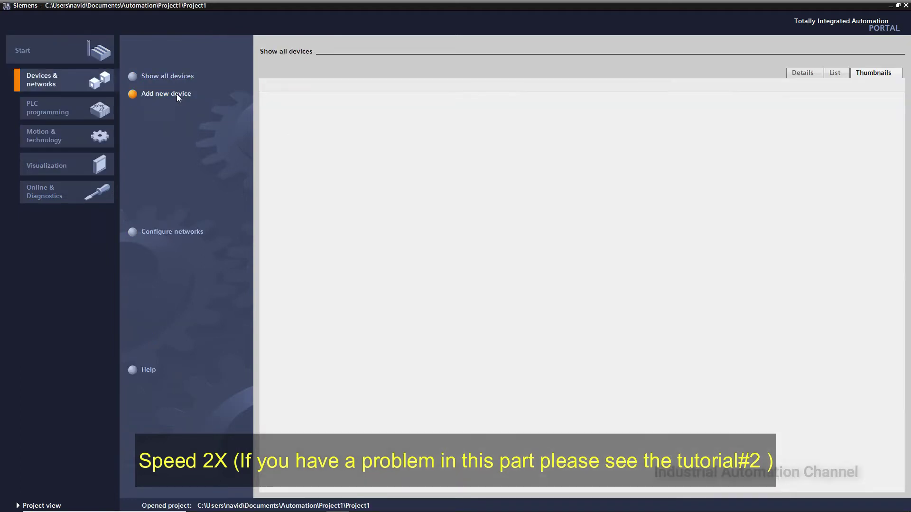
click(177, 94)
click(339, 109)
click(347, 120)
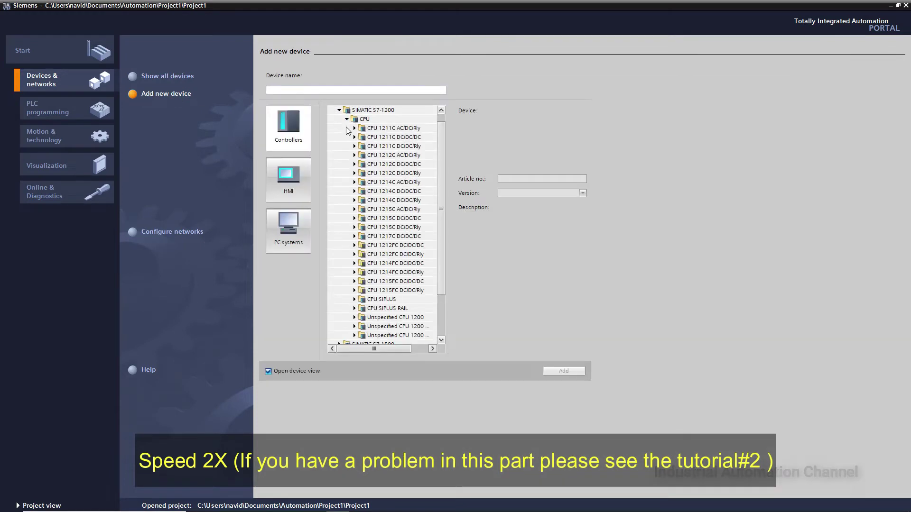
click(354, 183)
click(403, 209)
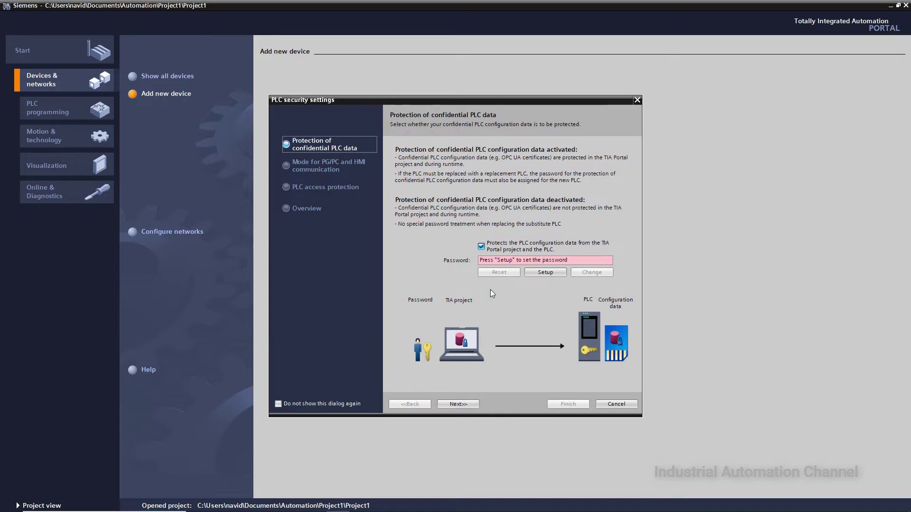
Step: Complete the PLC security settings with confidential data protection disabled, secure PG/PC and HMI communication only, and full access without a password
click(482, 248)
click(471, 406)
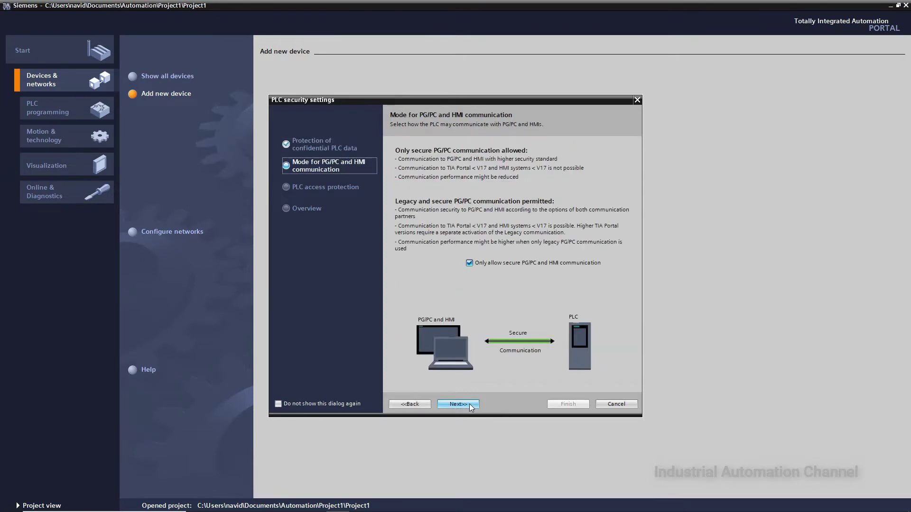
click(471, 406)
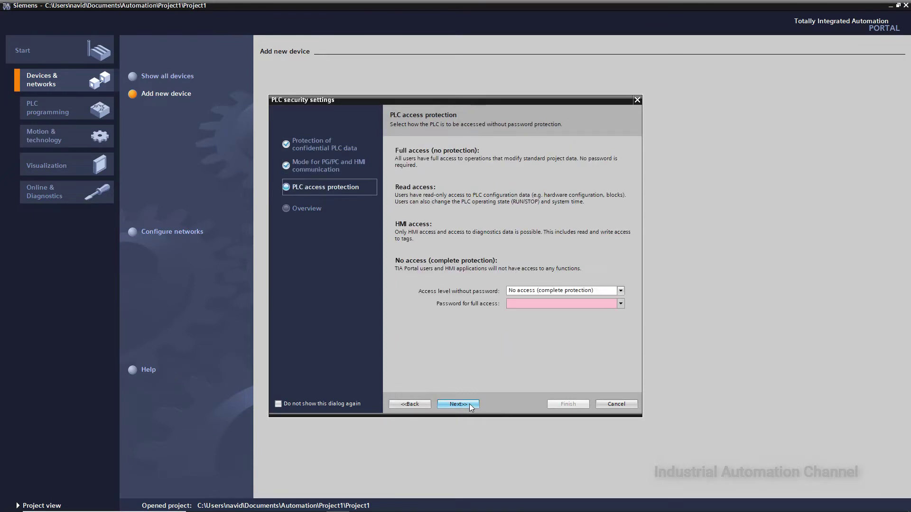
click(546, 293)
click(545, 300)
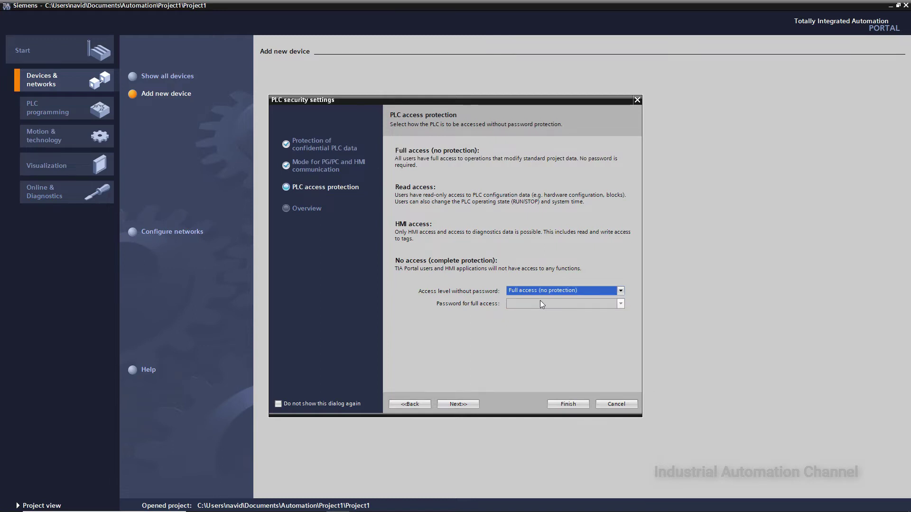
click(473, 406)
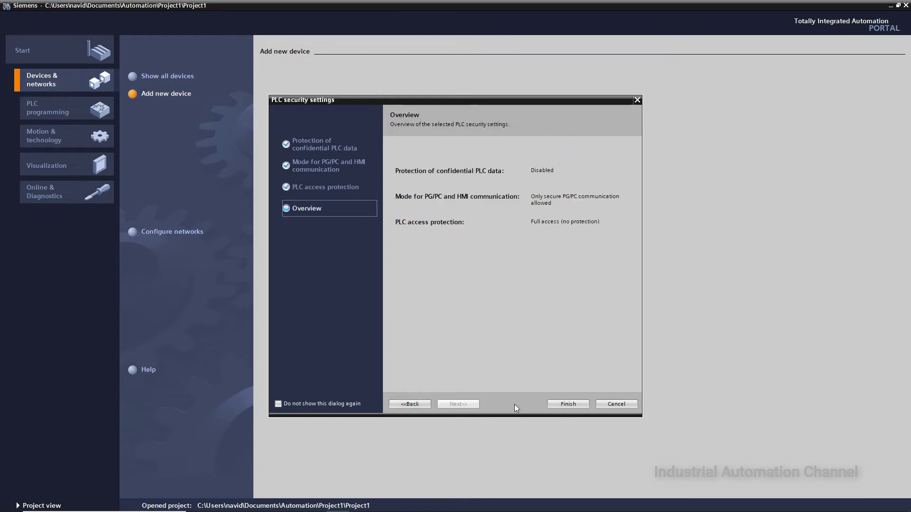
click(564, 405)
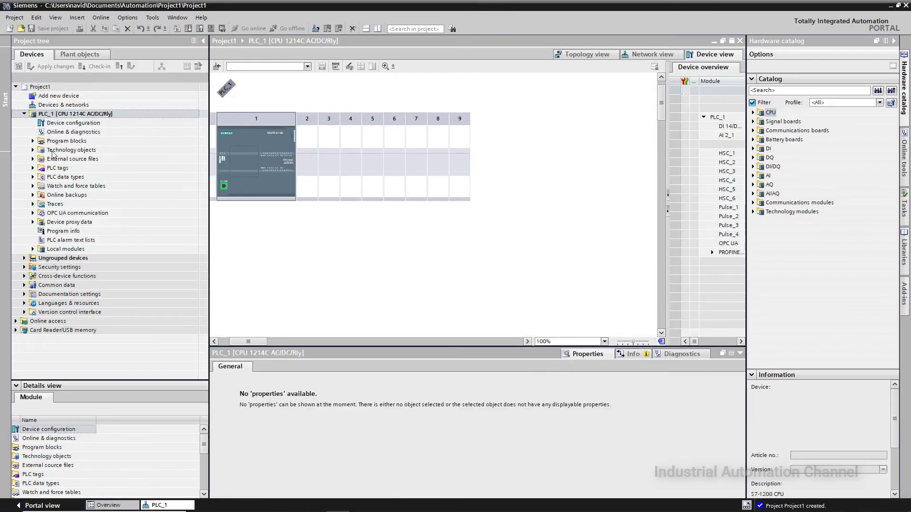
Step: Open the Main [OB1] program block of PLC_1 and insert a normally open contact and a coil in Network 1
click(33, 141)
double_click(56, 158)
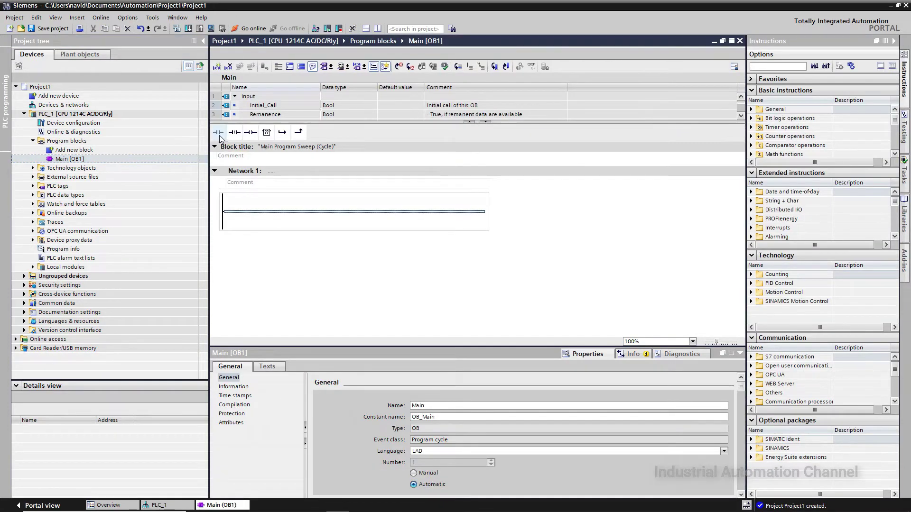
click(218, 133)
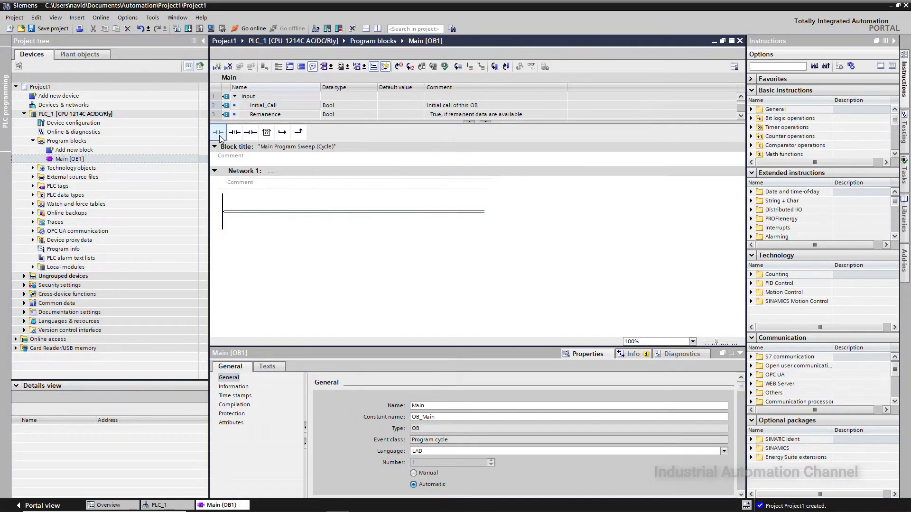
click(251, 132)
Step: Add a branch with a normally open contact in parallel with the first contact of Network 1
click(223, 222)
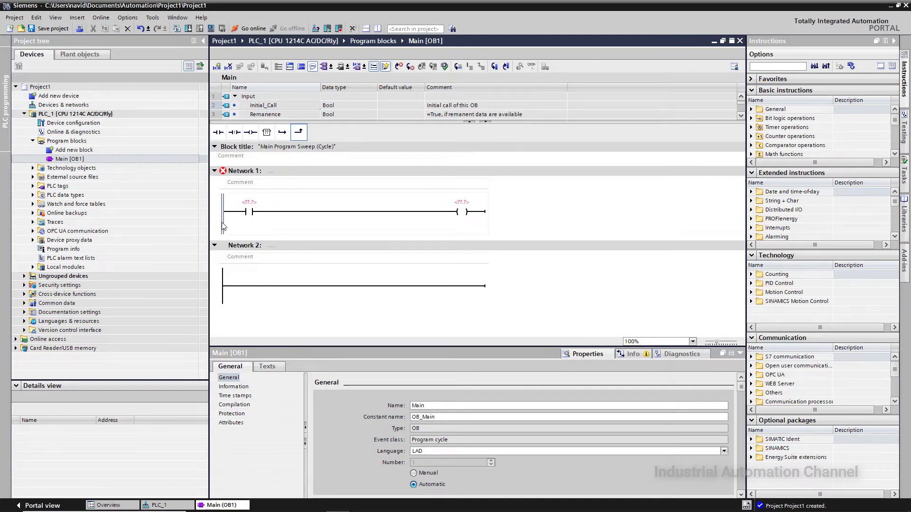
click(282, 134)
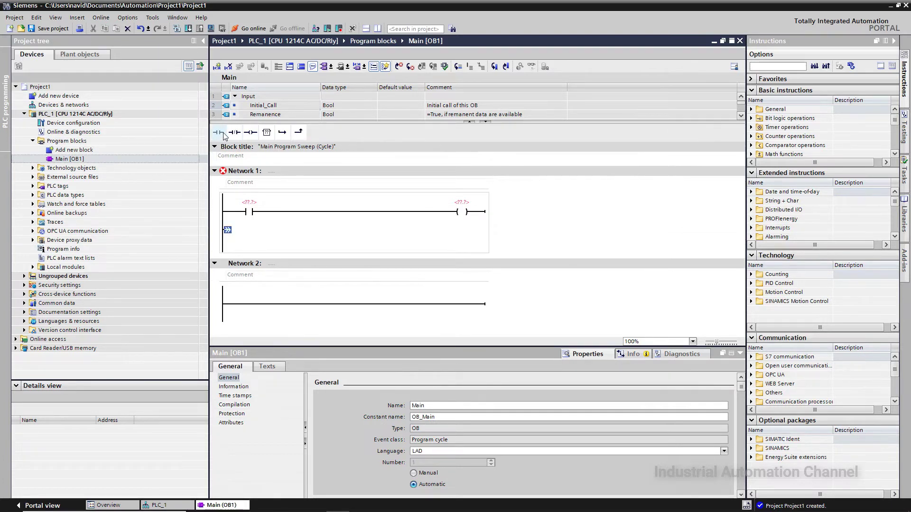
click(219, 133)
click(298, 132)
Step: Assign address I0.0 to the upper contact, M0.0 to the parallel contact and Q0.0 to the coil
click(248, 203)
text(i0.0)
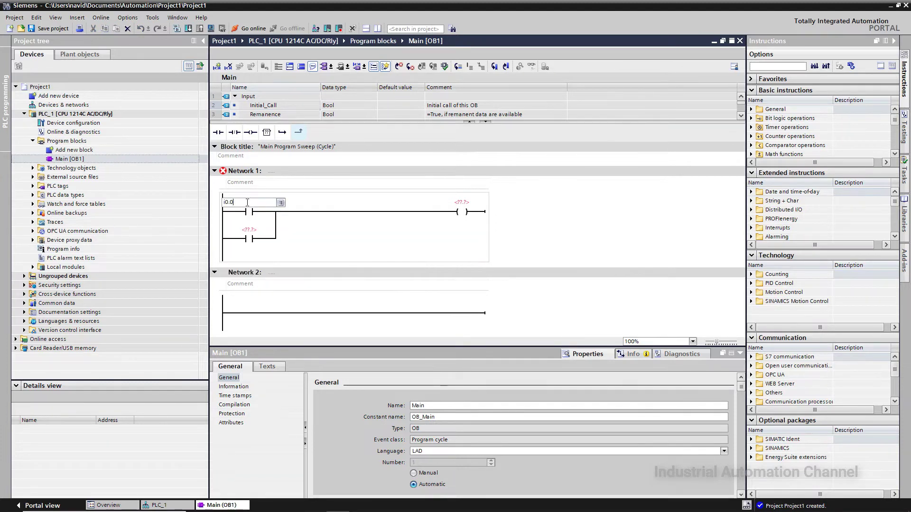
key(Return)
text(m0.0)
key(Return)
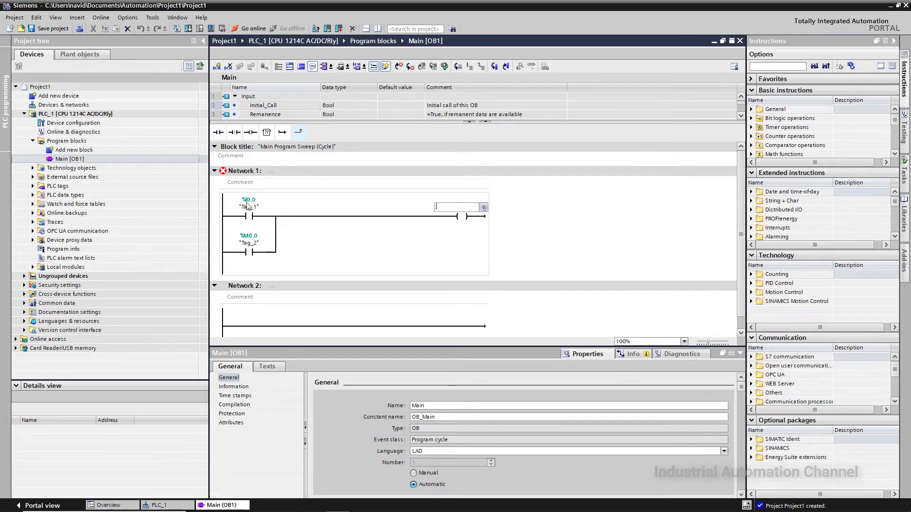
text(q0.0)
key(Return)
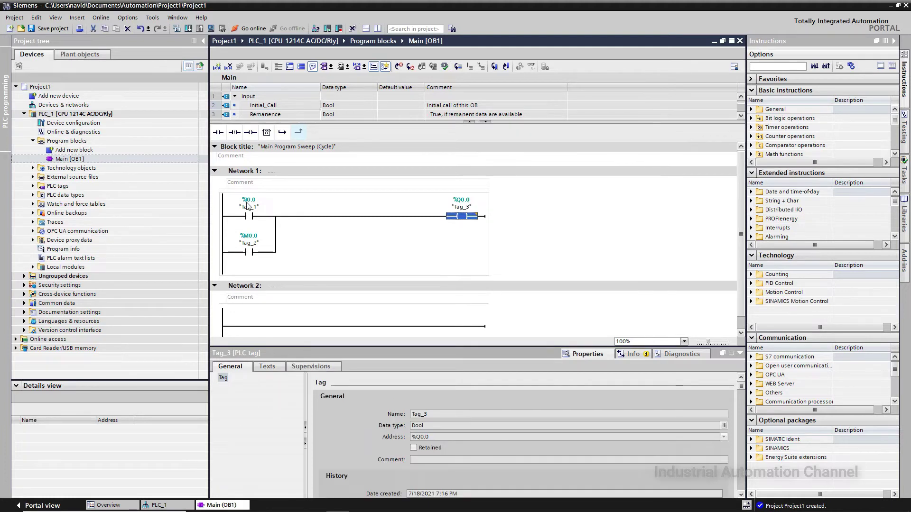
Step: Save the project and start the simulation of PLC_1, enabling simulation support and accepting the device as trusted
click(49, 29)
click(64, 114)
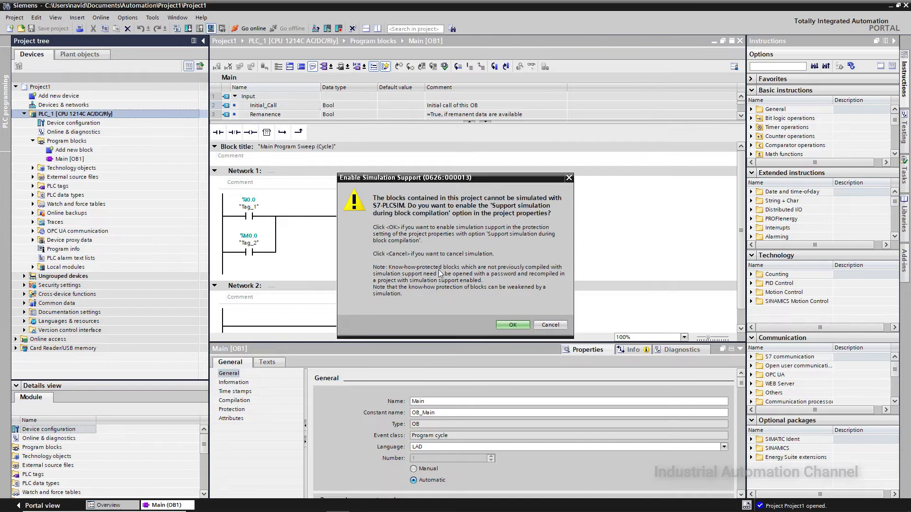
click(509, 320)
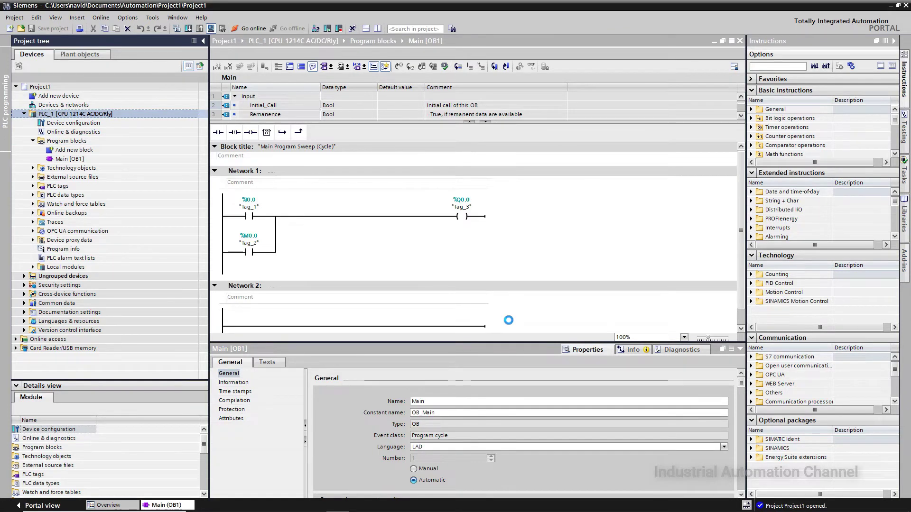
click(475, 282)
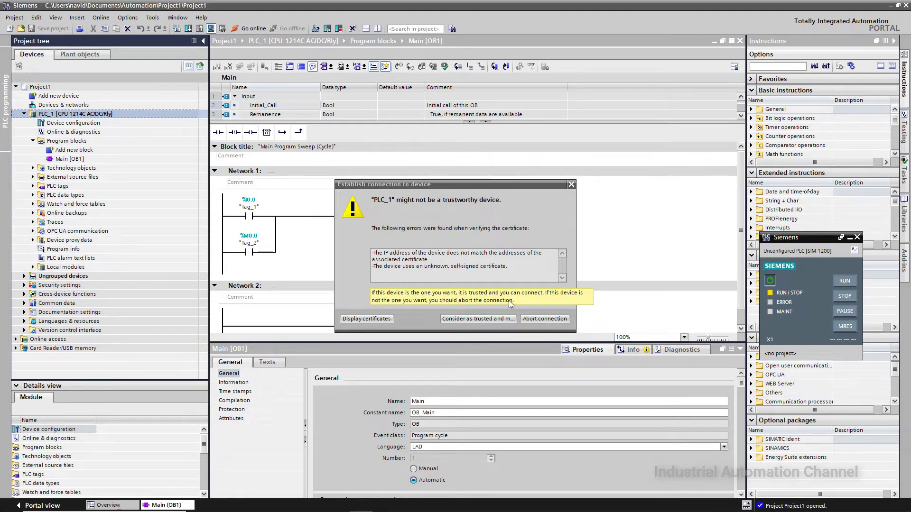
click(468, 319)
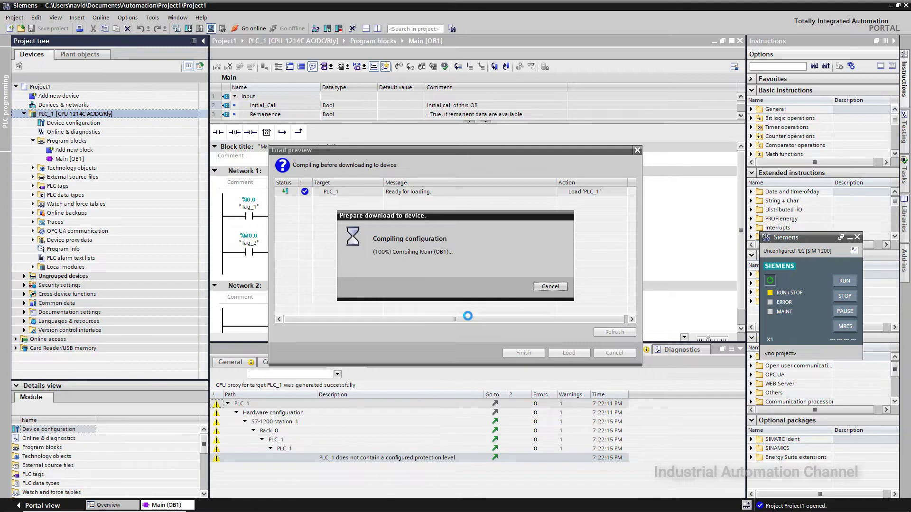
Step: Load PLC_1 to the simulated device and finish the download with the module set to start
click(565, 354)
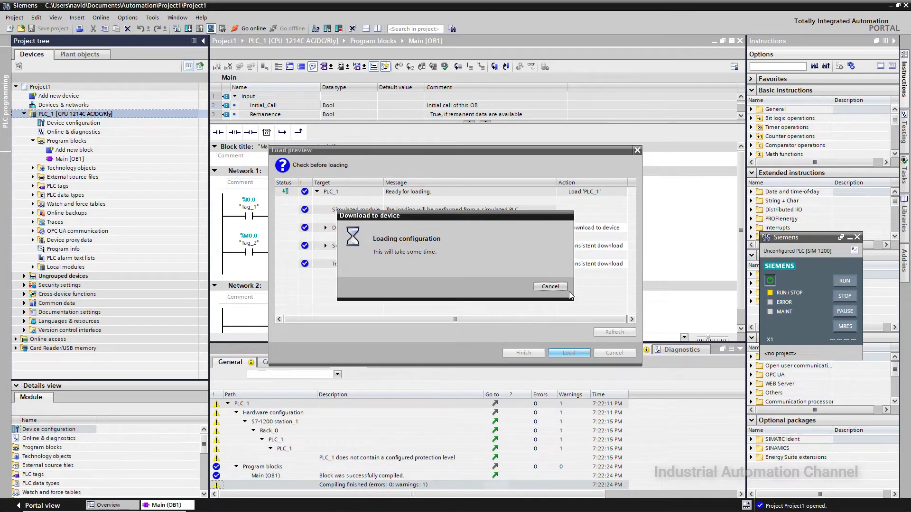
click(583, 210)
click(582, 210)
click(583, 225)
click(524, 353)
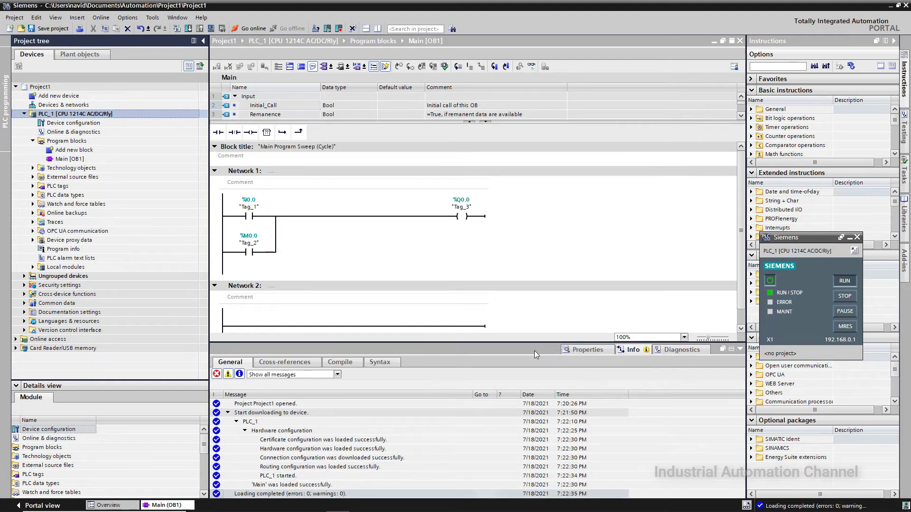
Step: Switch S7-PLCSIM to its project view beside the ladder program and create a simulation project named Project1
click(777, 271)
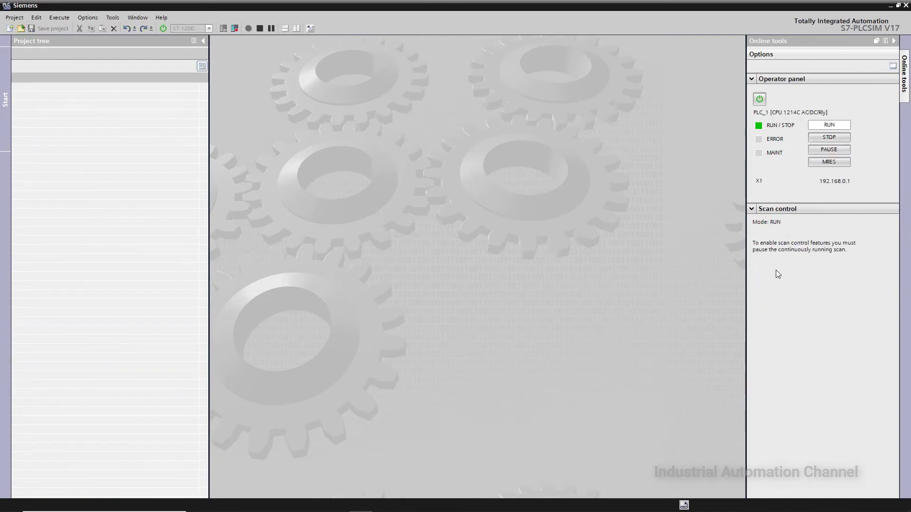
double_click(472, 6)
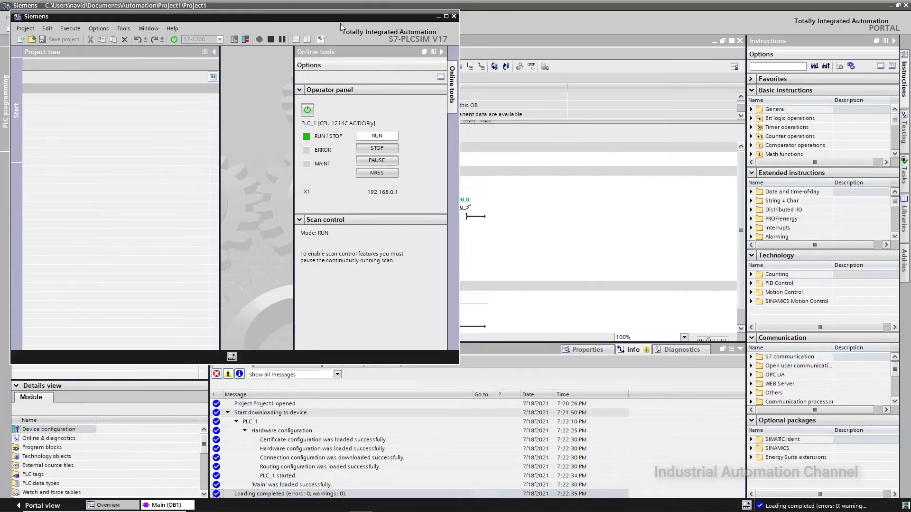
drag(307, 9, 739, 157)
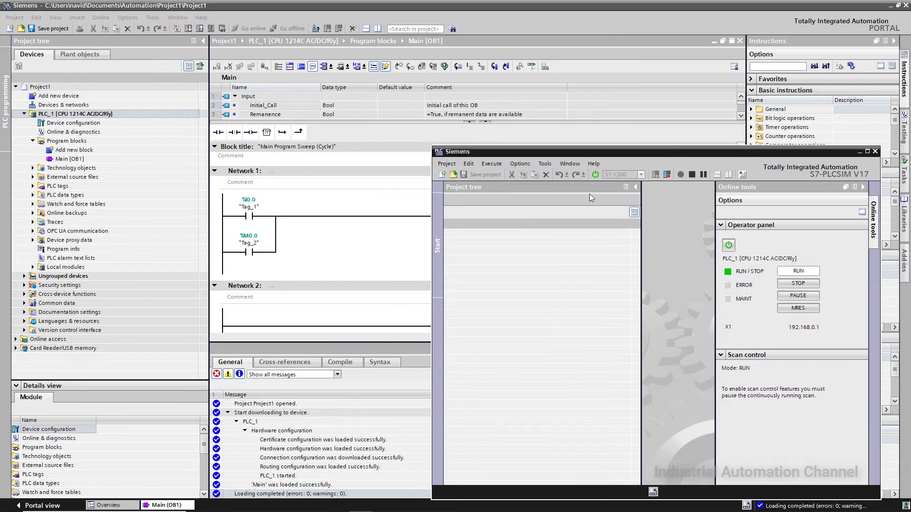
click(442, 175)
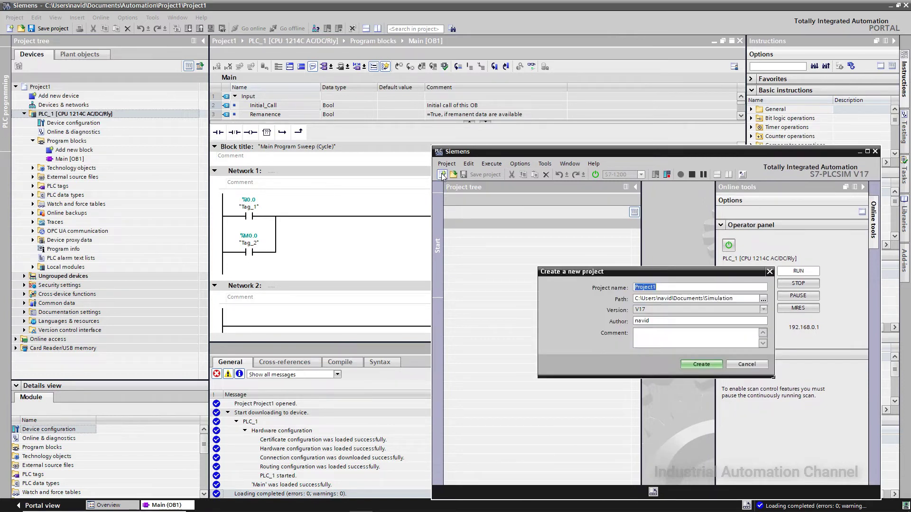
click(715, 364)
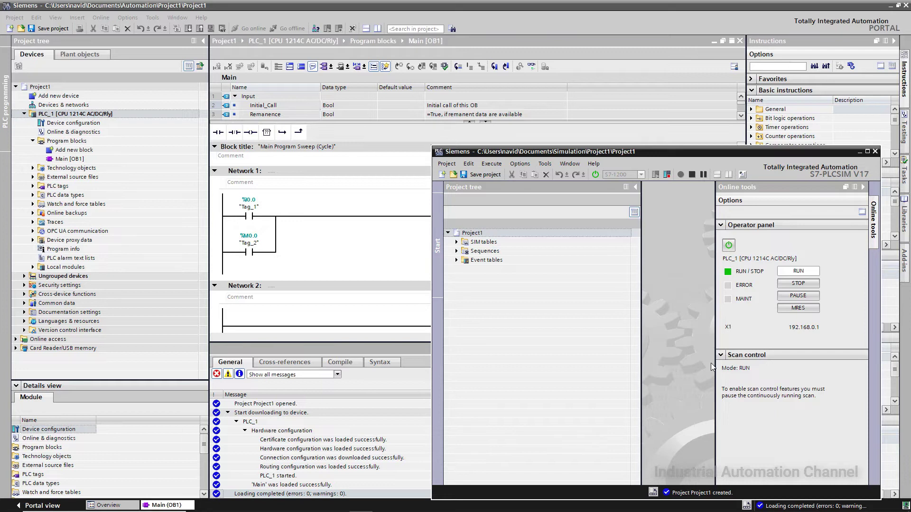
Step: Open SIM table_1, load all project tags into it and arrange the table so the ladder network stays visible
click(457, 243)
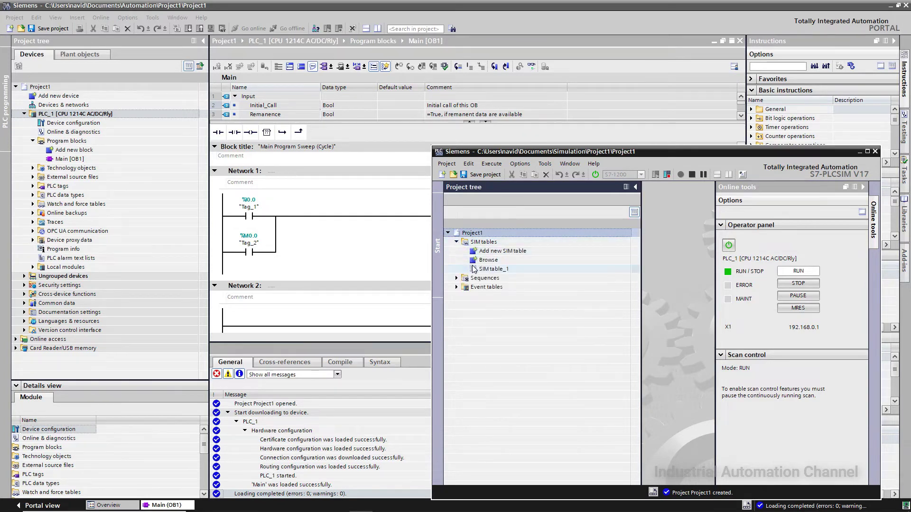
double_click(493, 269)
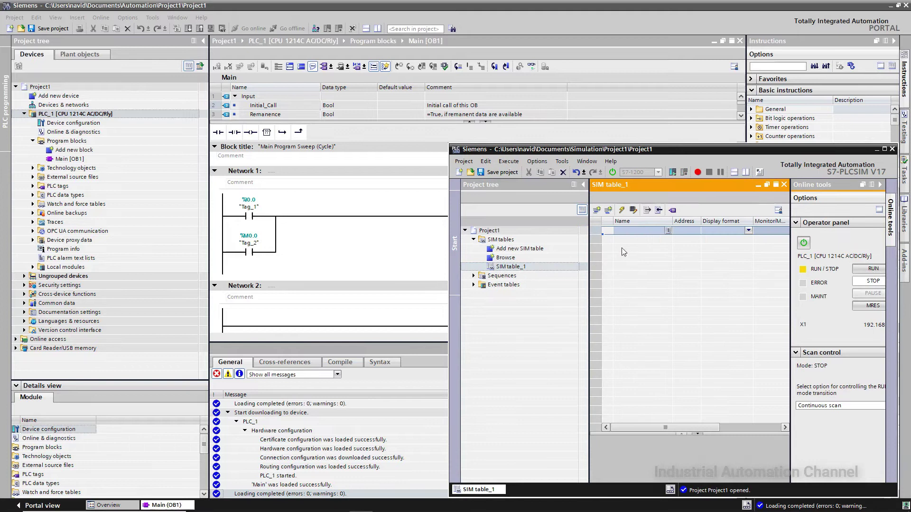
click(673, 211)
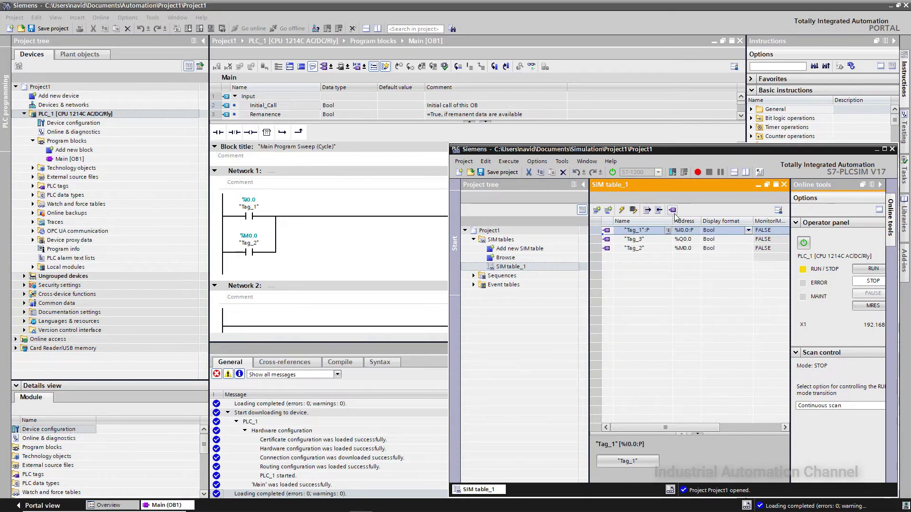
drag(587, 359, 459, 264)
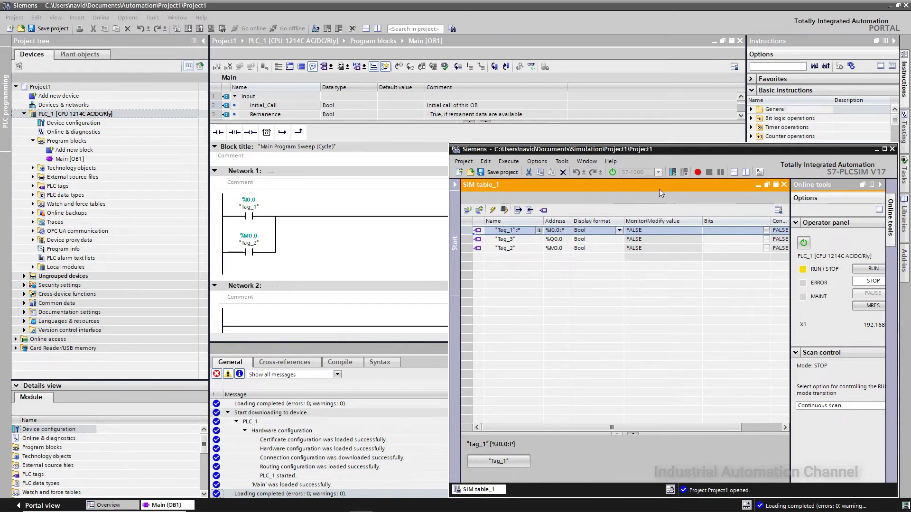
drag(671, 160, 666, 261)
Step: Turn on online monitoring of the Main [OB1] block with the simulation table kept in front
click(530, 67)
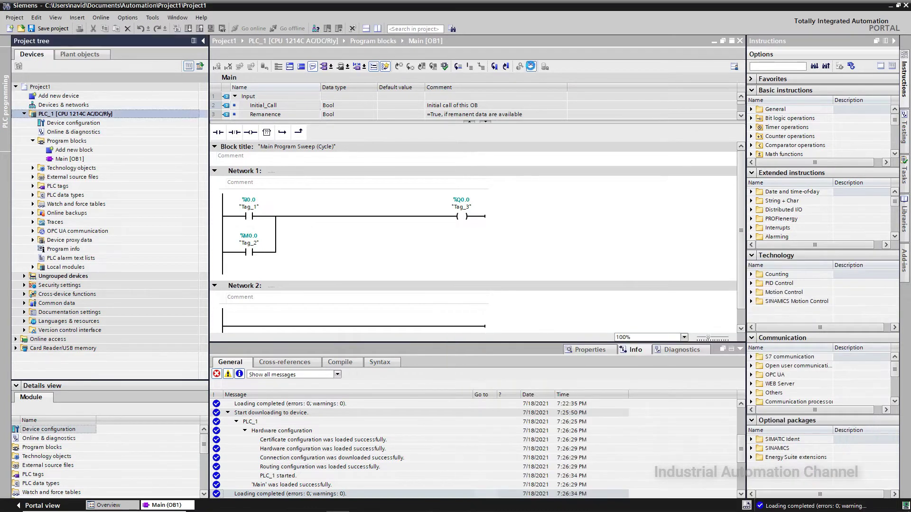
click(349, 503)
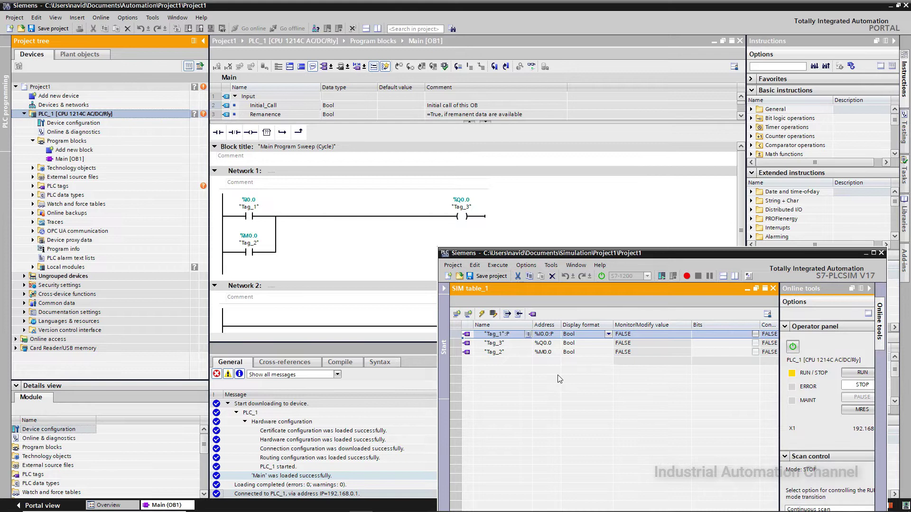
key(ctrl+k)
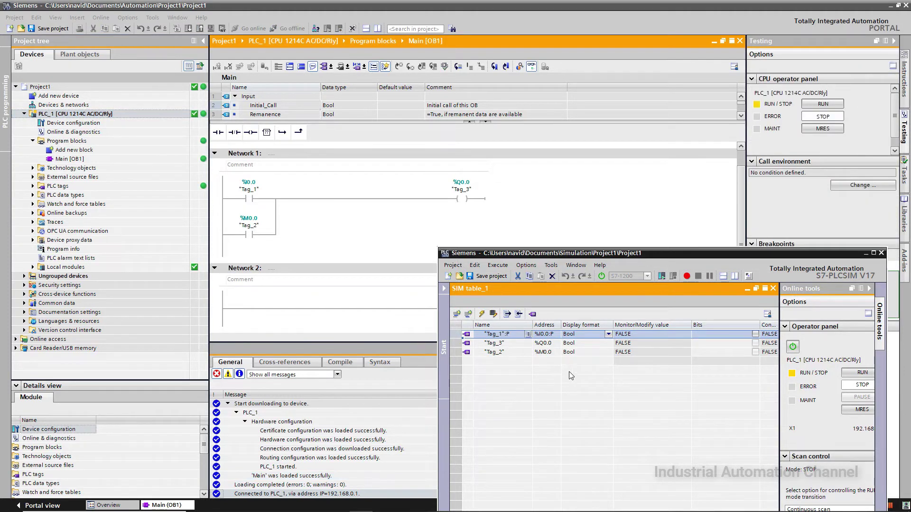
Step: Test the rung by switching input Tag_1 (%I0.0:P) on and back off in the simulation table
click(755, 334)
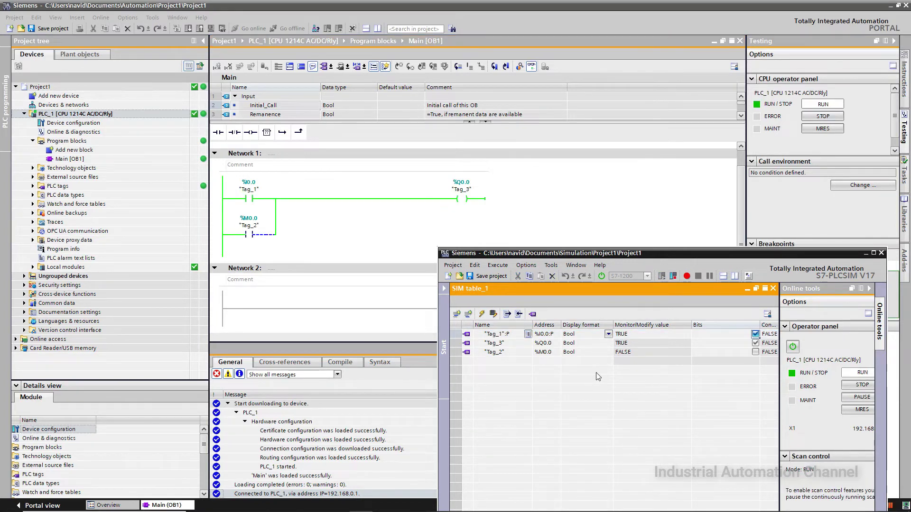
click(755, 334)
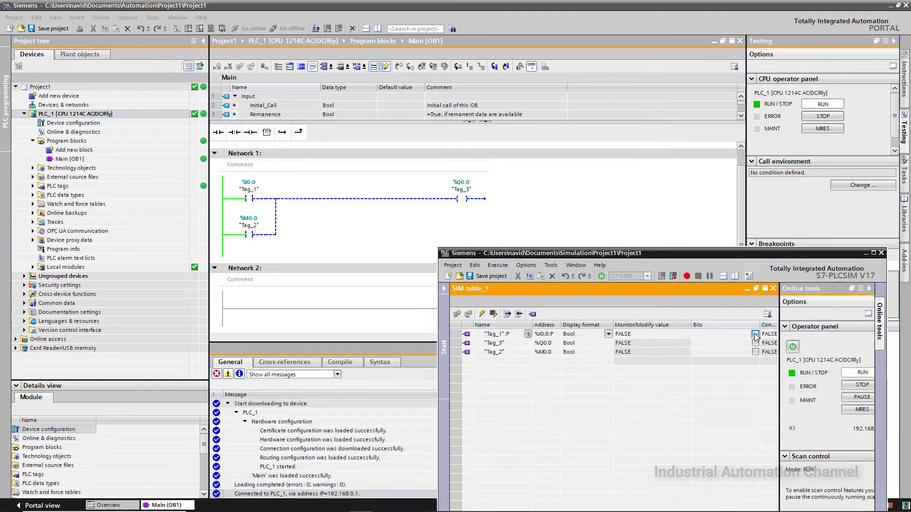
Step: Toggle Tag_1 (%I0.0:P) on and off once more in the simulation table to check the rung's response
click(755, 334)
click(755, 334)
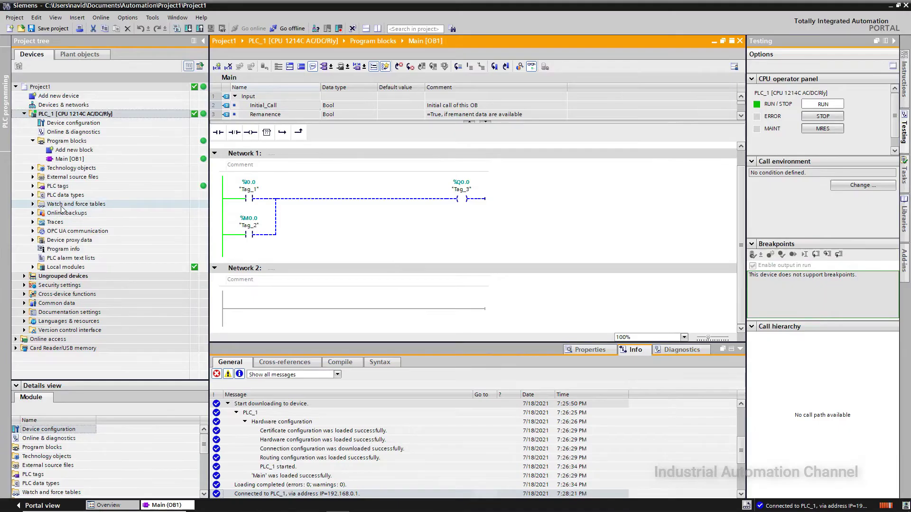
Step: Return to the TIA Portal project and add a new watch table under PLC_1's Watch and force tables
click(61, 206)
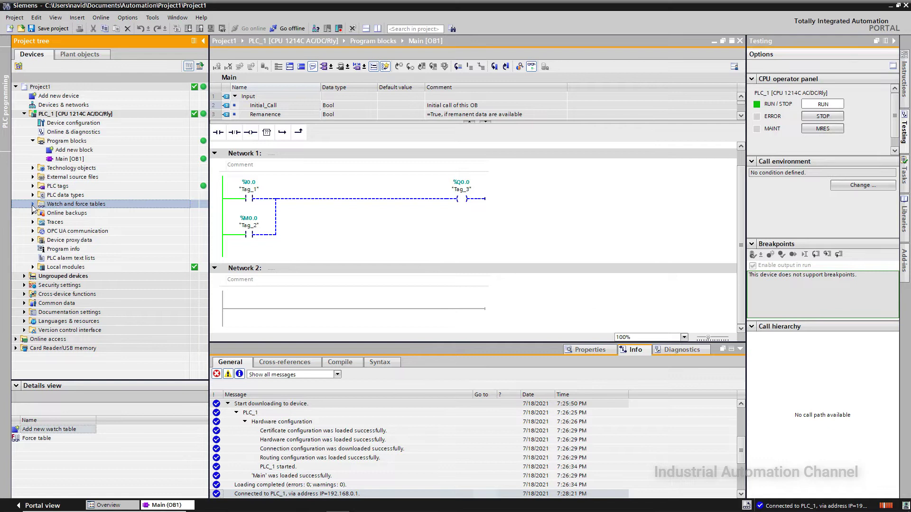
click(33, 205)
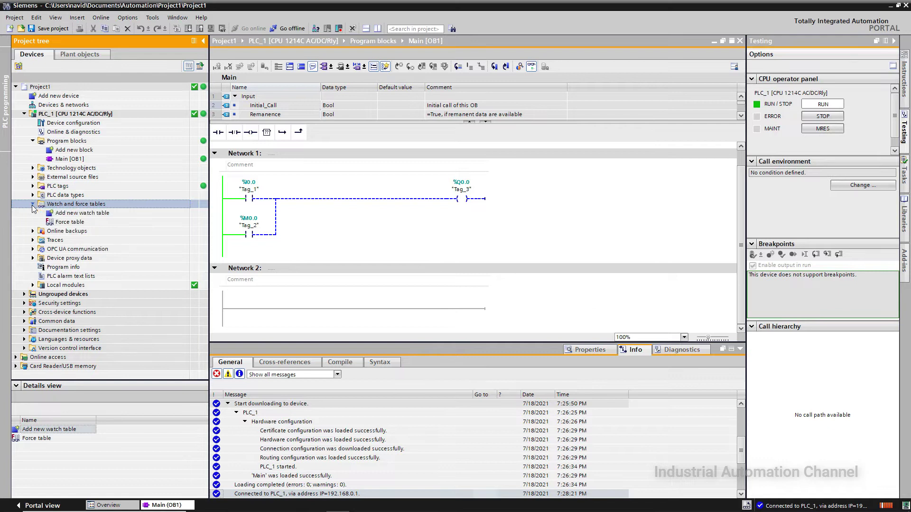
click(62, 214)
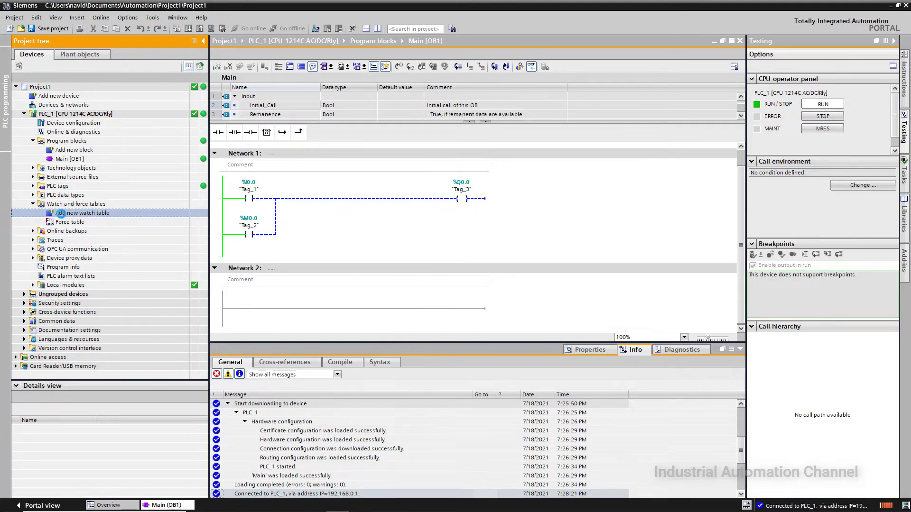
double_click(61, 214)
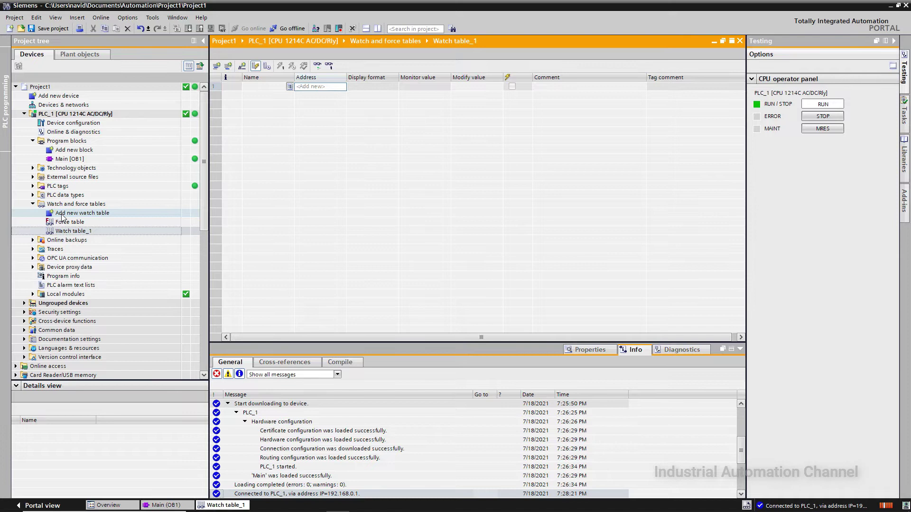
Step: Add Tag_1 to the first row of the watch table by picking it from the available tags
click(260, 88)
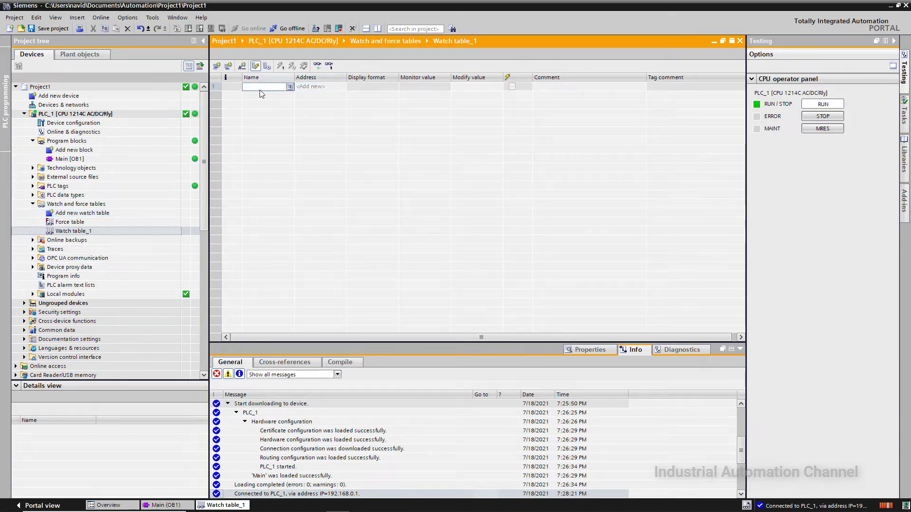
click(319, 88)
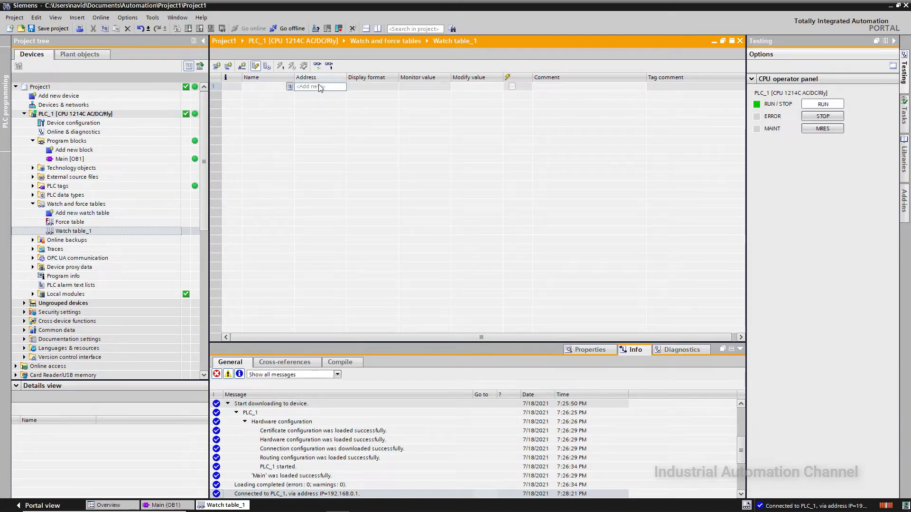
click(291, 90)
click(289, 88)
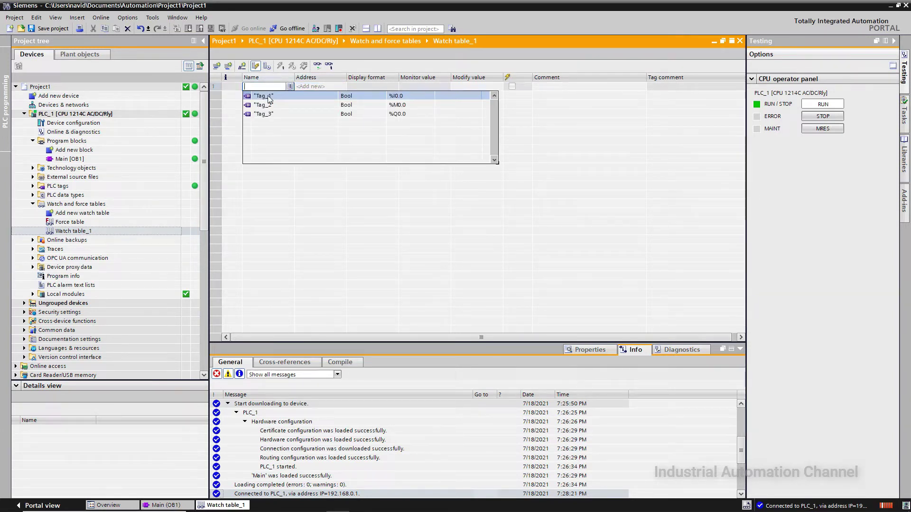
click(268, 96)
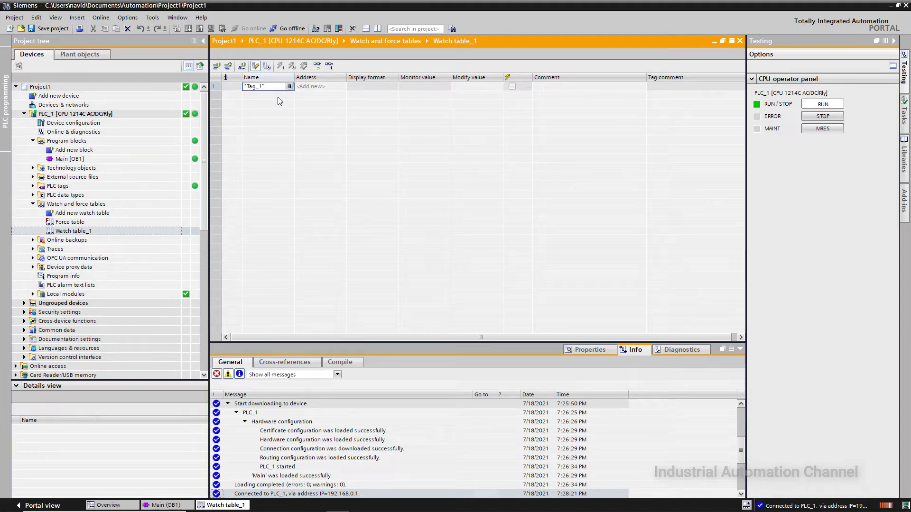
key(Return)
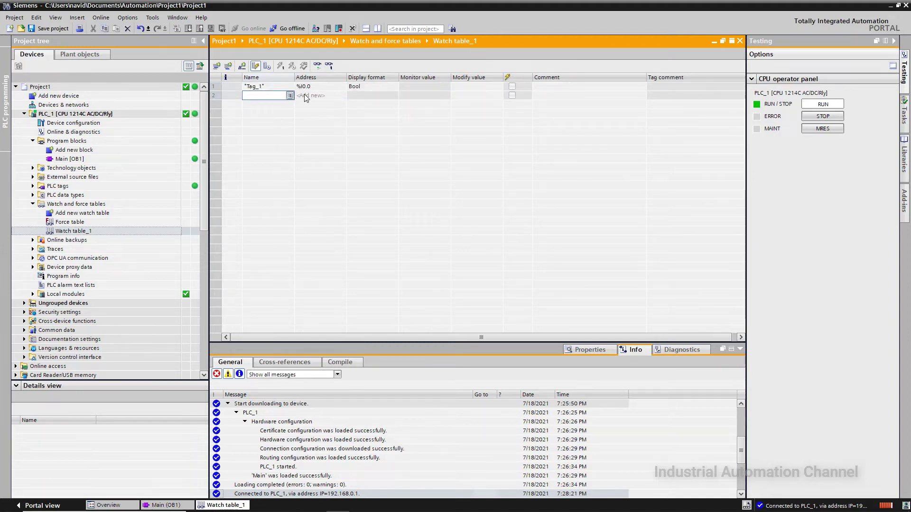
Step: Add a second entry to the watch table by entering the address M0.0
click(306, 98)
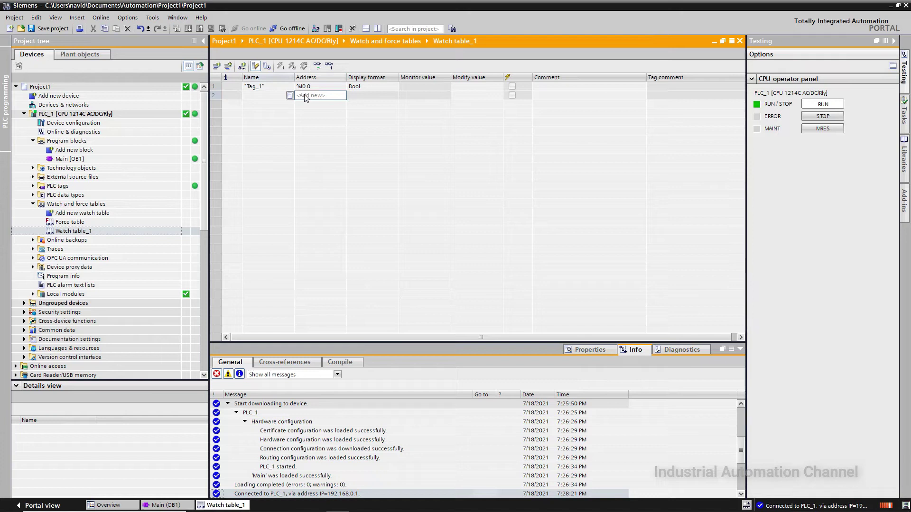
click(305, 96)
text(m)
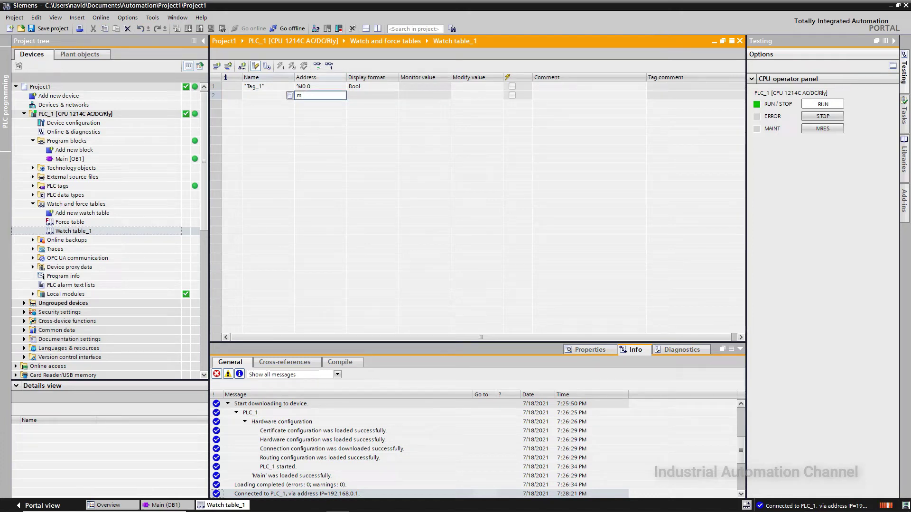
text(0.0)
key(Return)
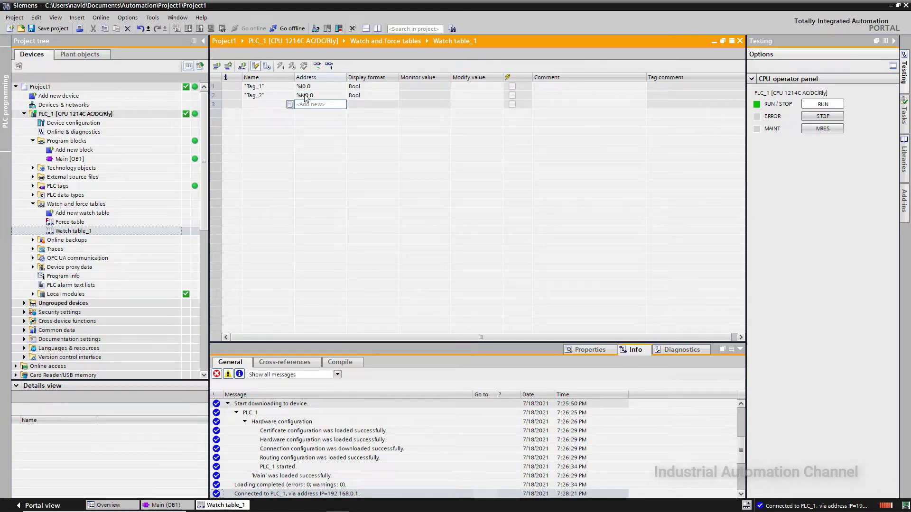
Step: Add Tag_3 (%Q0.0) to the third row of the watch table from the available tags
click(289, 105)
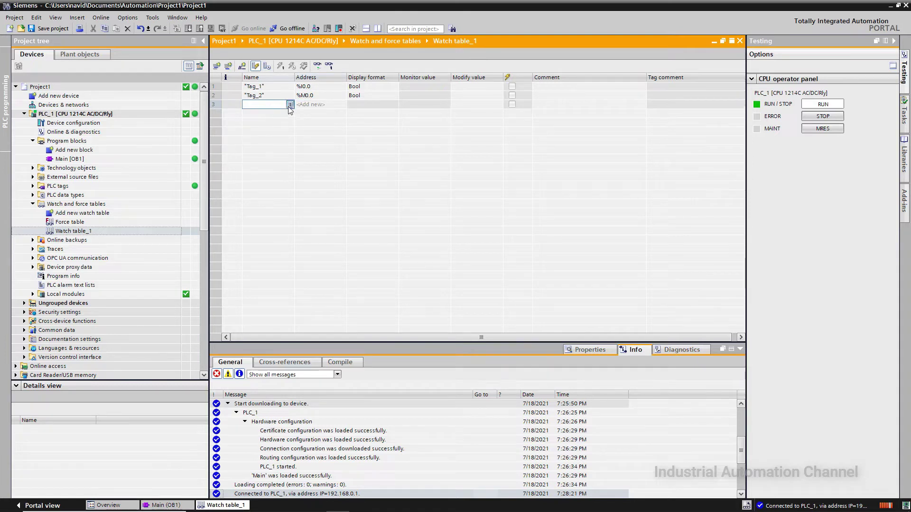
click(290, 105)
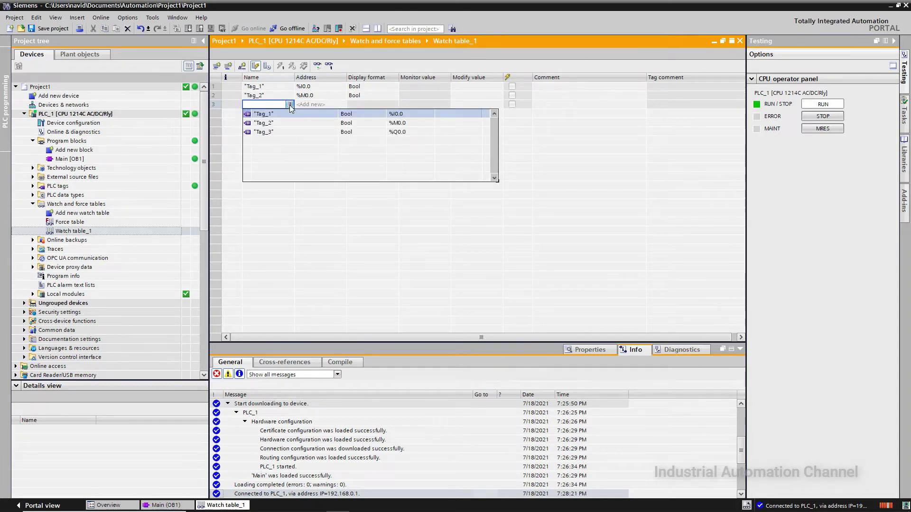
click(284, 131)
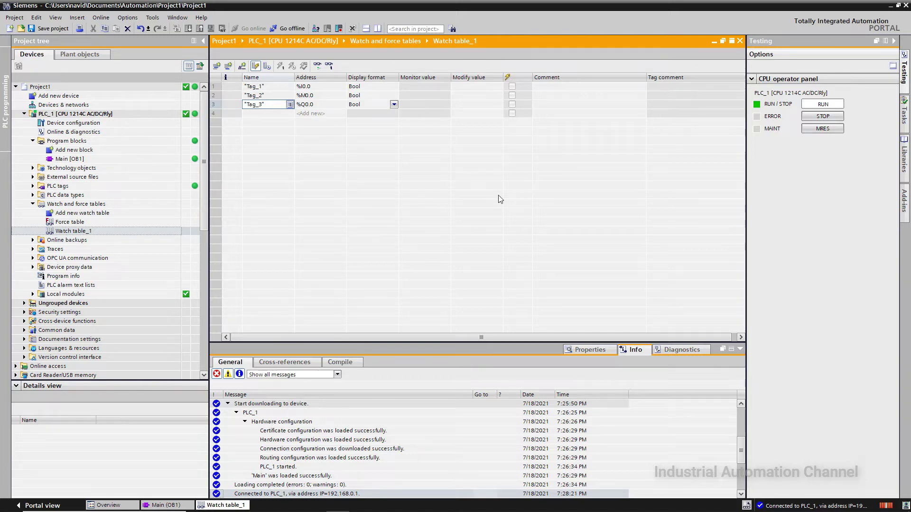
Step: Turn on monitoring in Watch table_1 and test it by switching Tag_1 on and off in the S7-PLCSIM simulation table
click(317, 66)
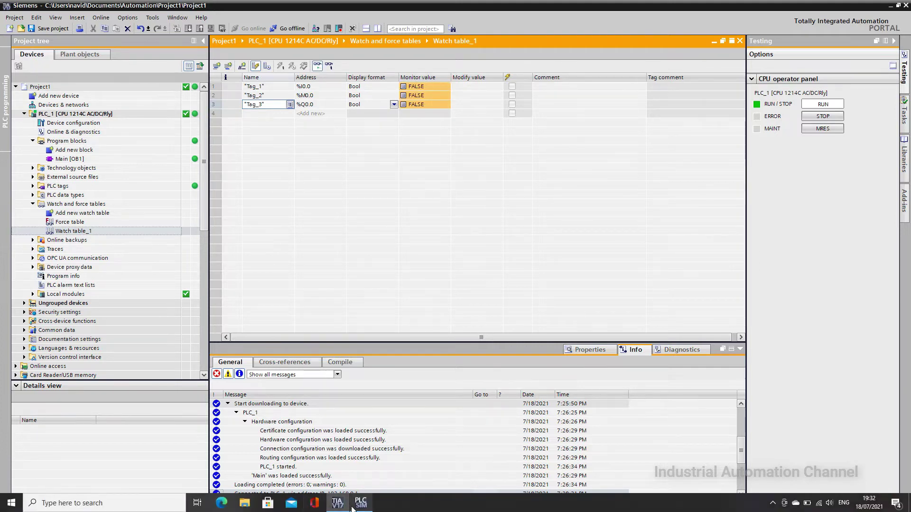
click(361, 504)
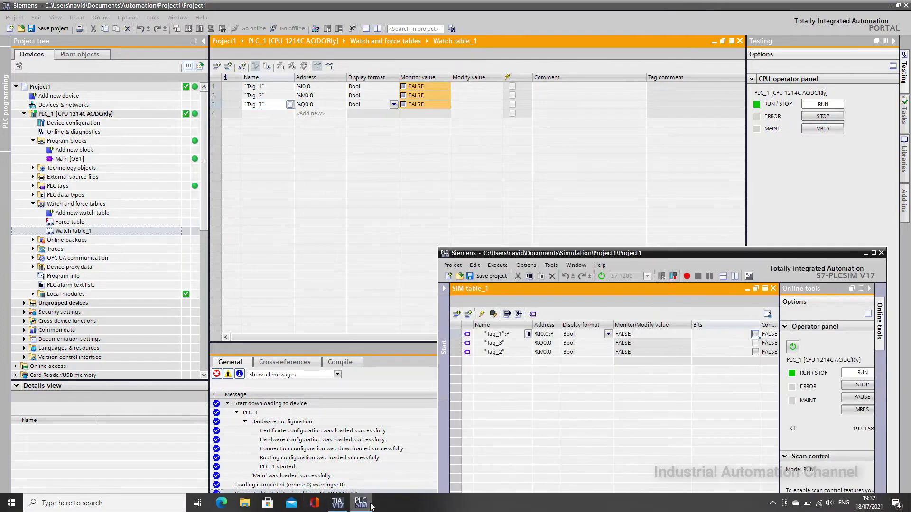
click(755, 334)
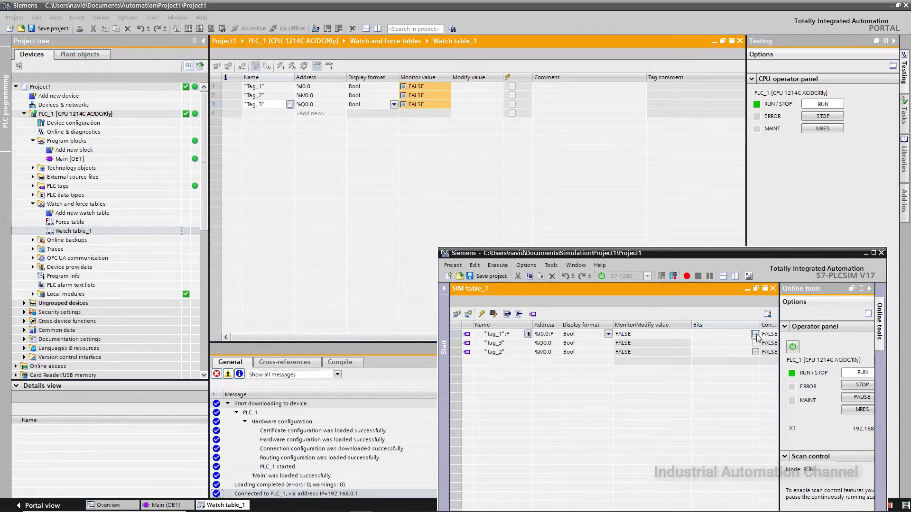
click(755, 334)
click(339, 218)
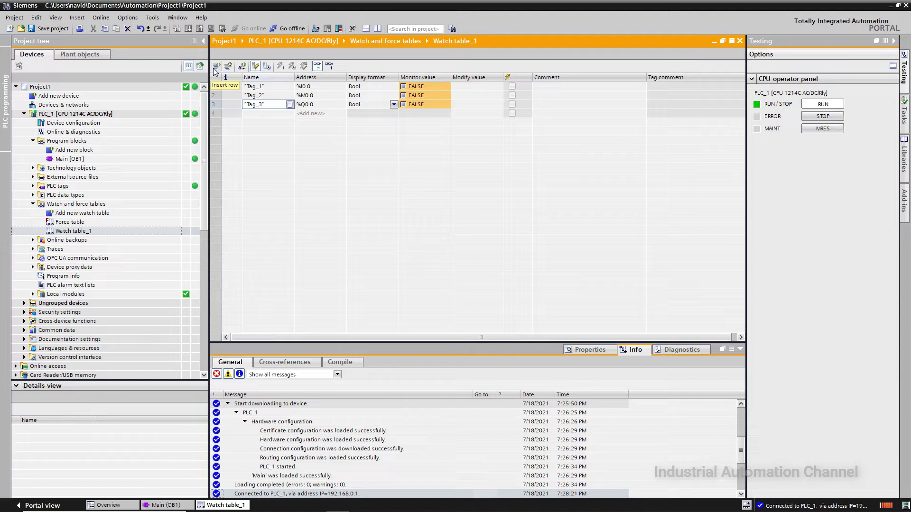
Step: Insert an empty row above Tag_2 in Watch table_1
click(265, 97)
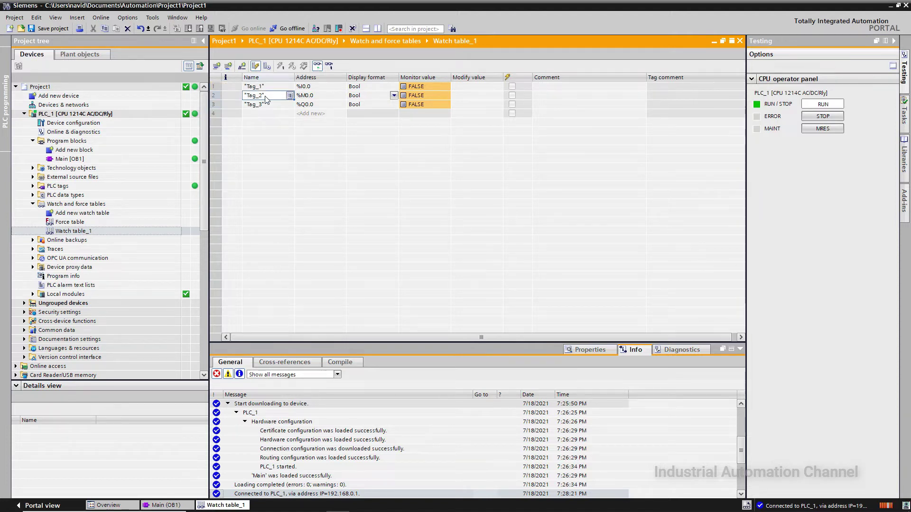
click(217, 70)
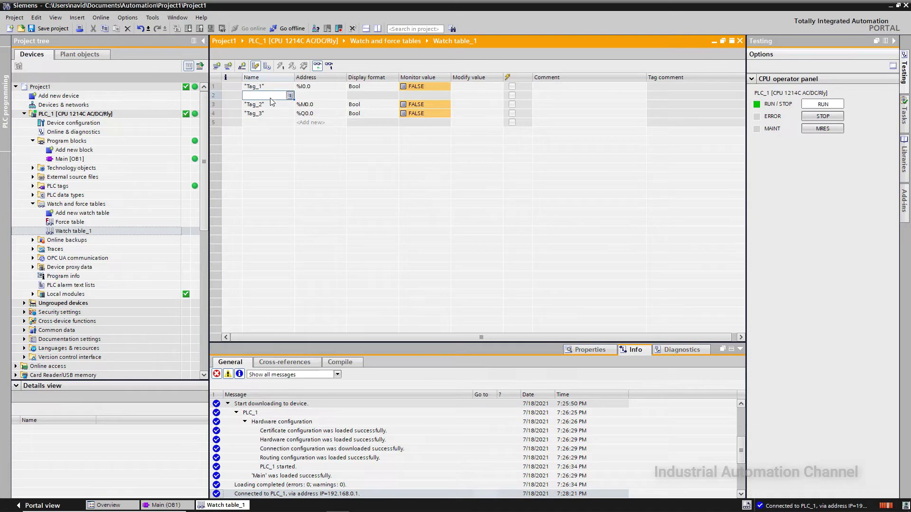
click(238, 95)
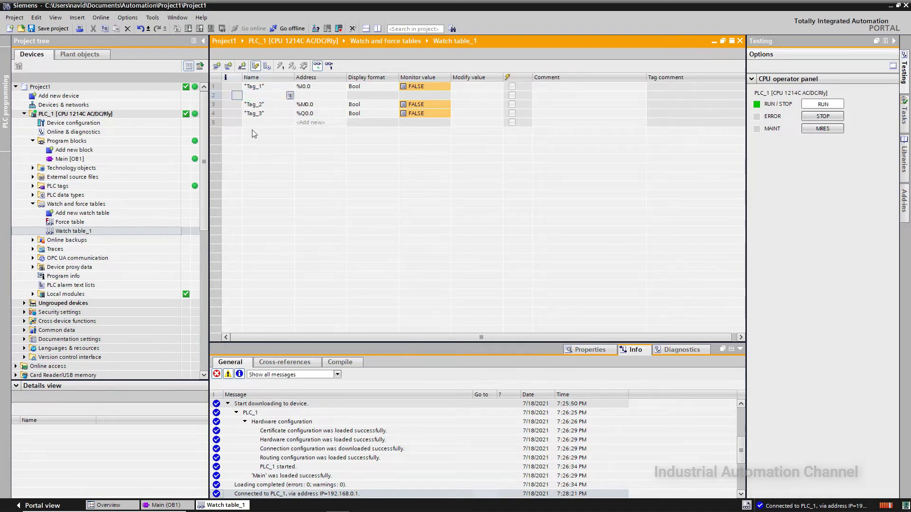
Step: Show all PLC tags and add a tag named "new" with the data type Int
click(32, 186)
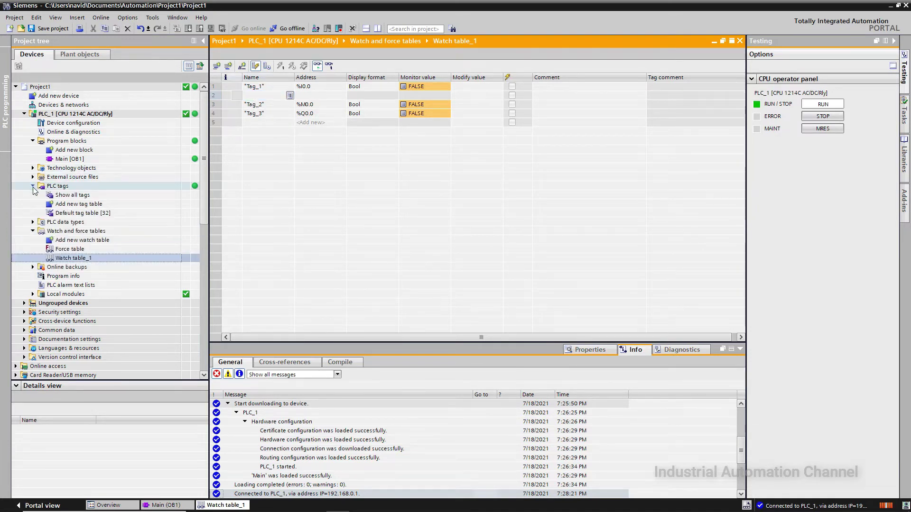
double_click(63, 196)
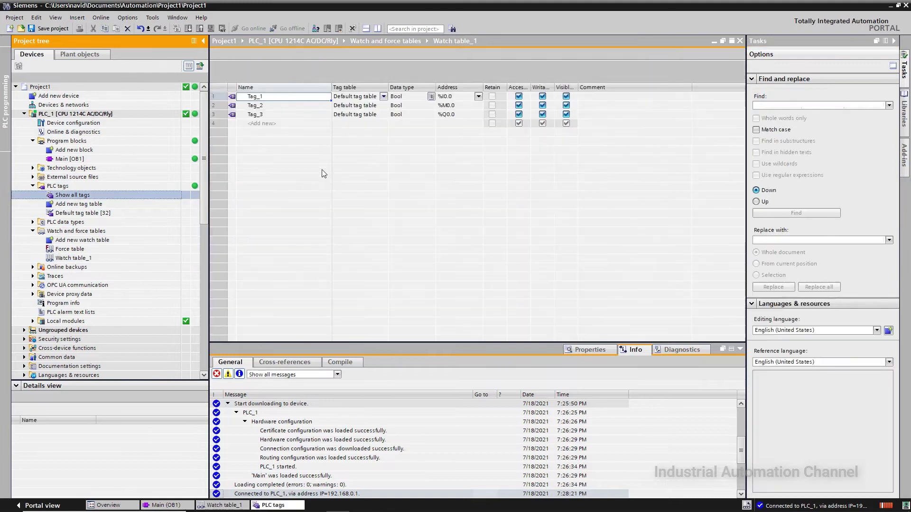
click(255, 124)
text(new)
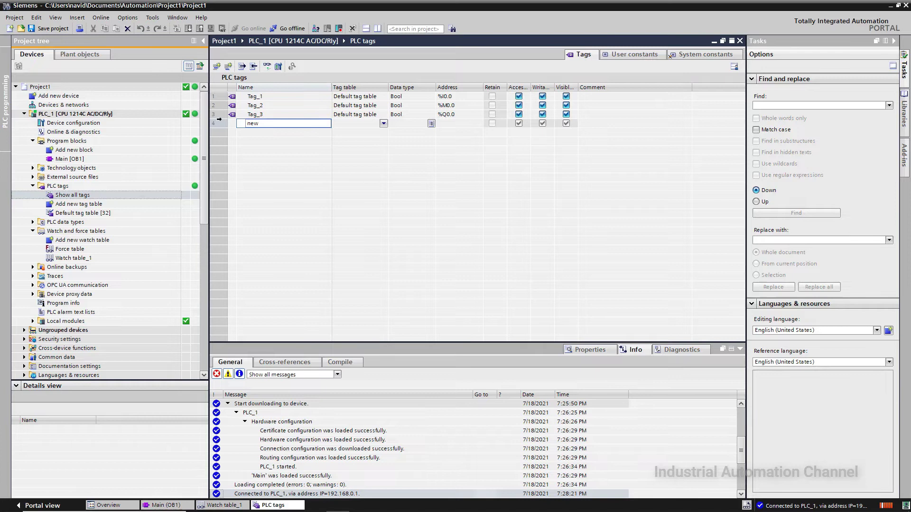
click(413, 124)
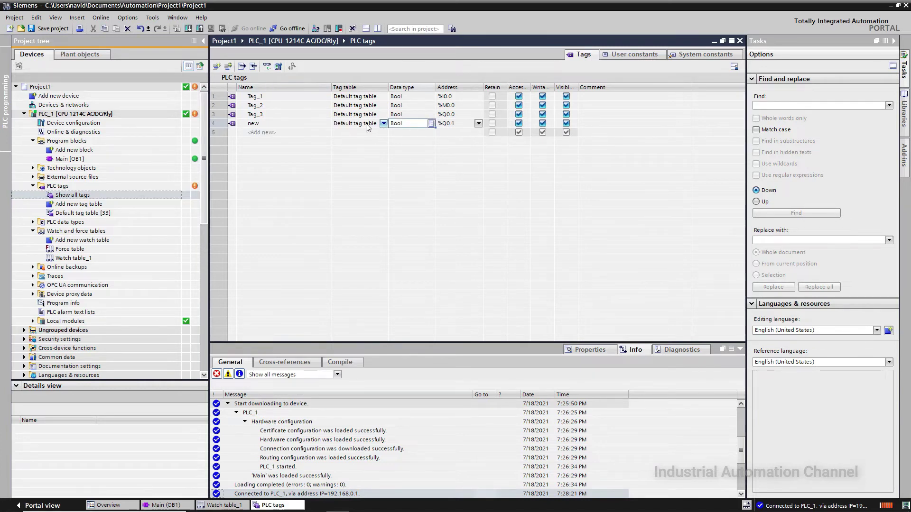
click(424, 124)
text(in)
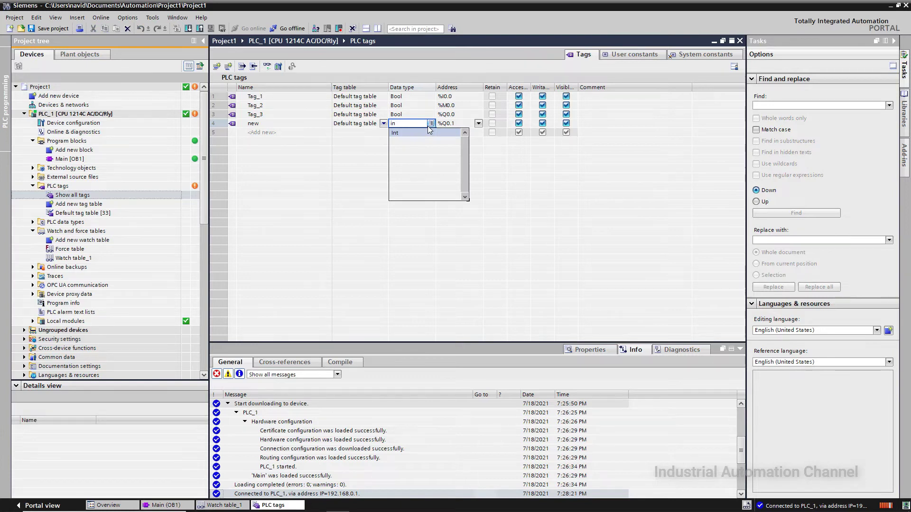
click(416, 134)
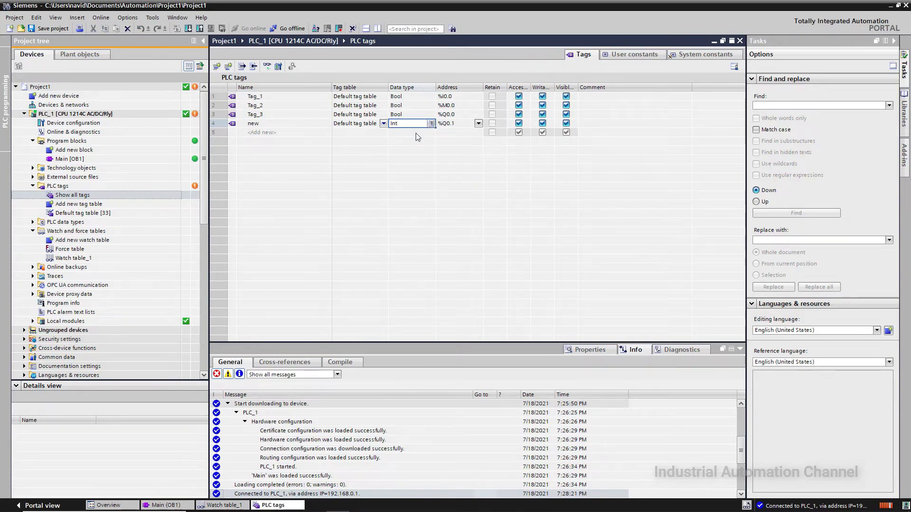
Step: Set the address of the tag "new" to %MW0 by choosing operand identifier M with address 0
click(477, 125)
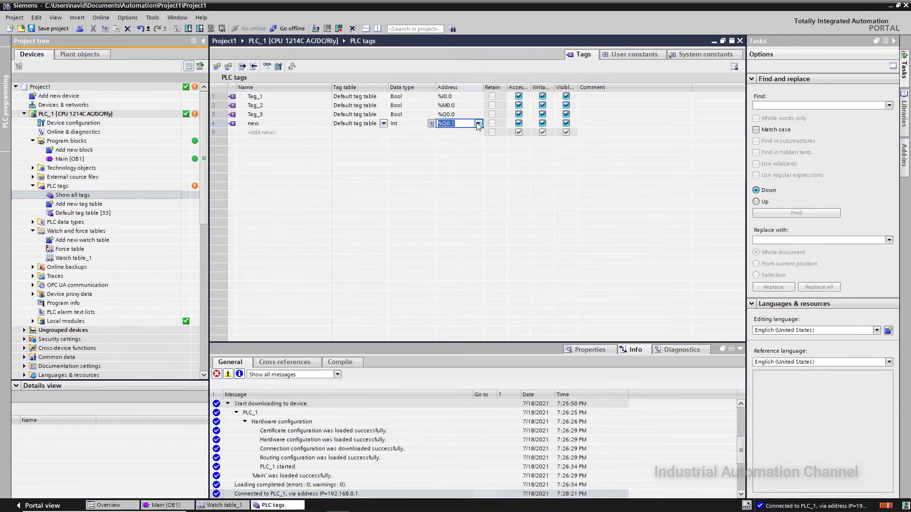
click(478, 124)
click(594, 139)
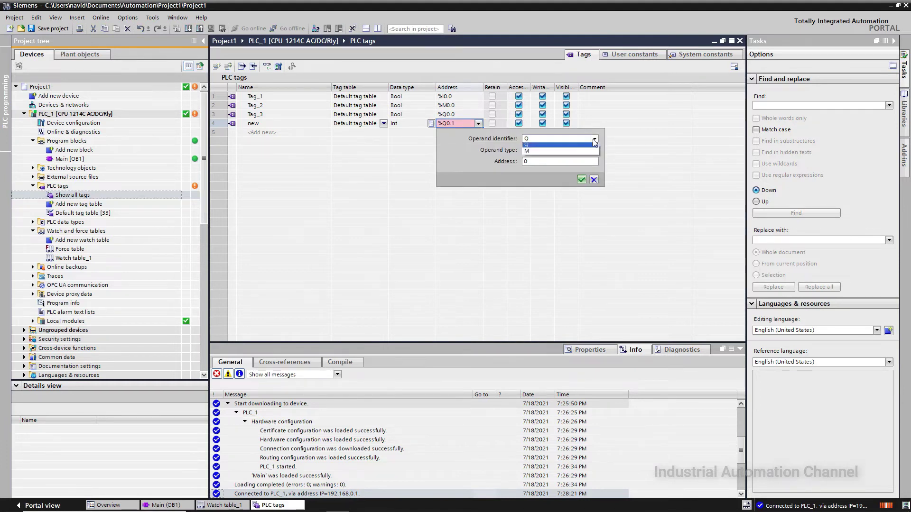
click(546, 151)
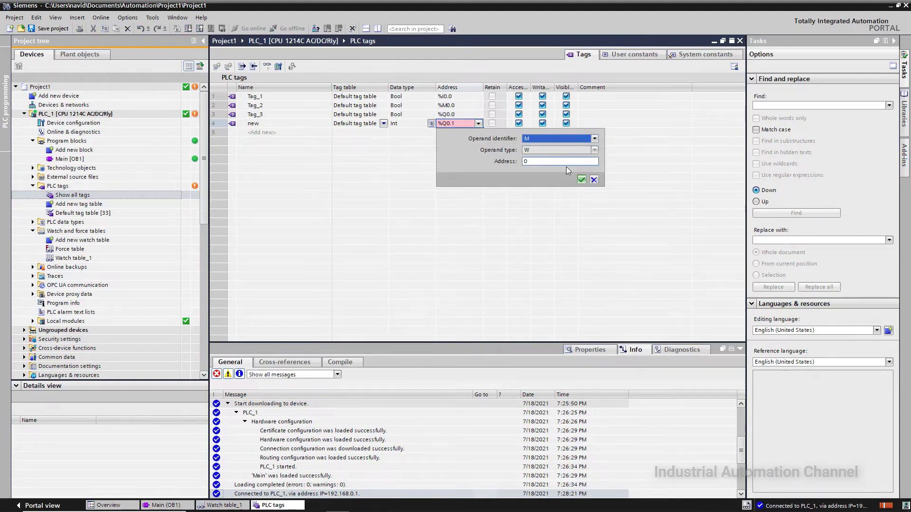
click(581, 179)
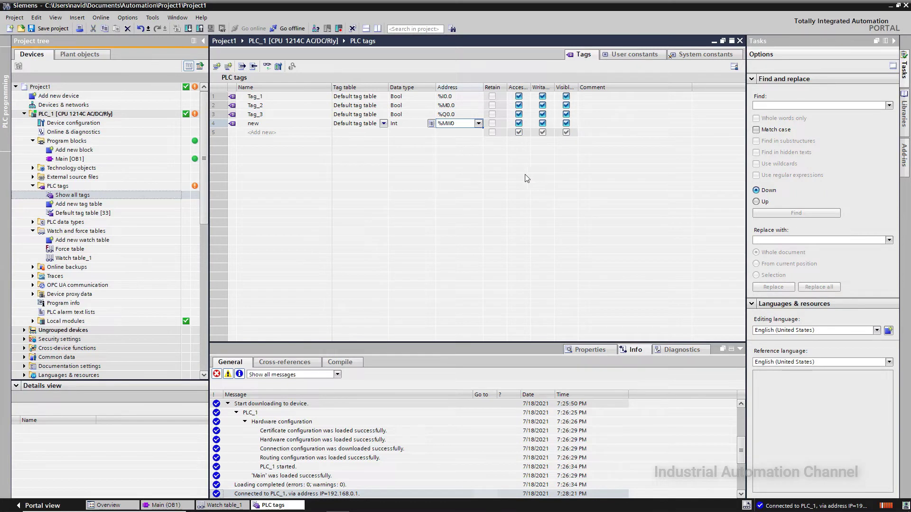
Step: Save the project and reopen Watch table_1
click(53, 29)
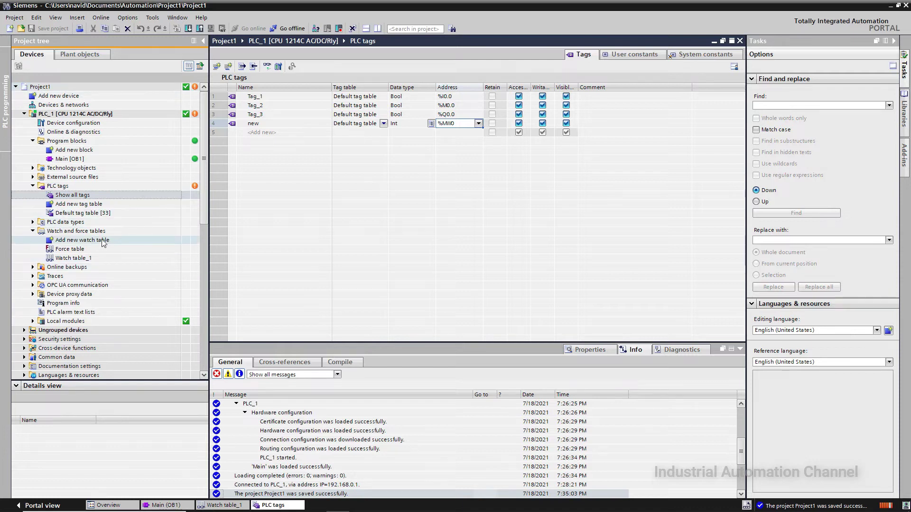
double_click(80, 259)
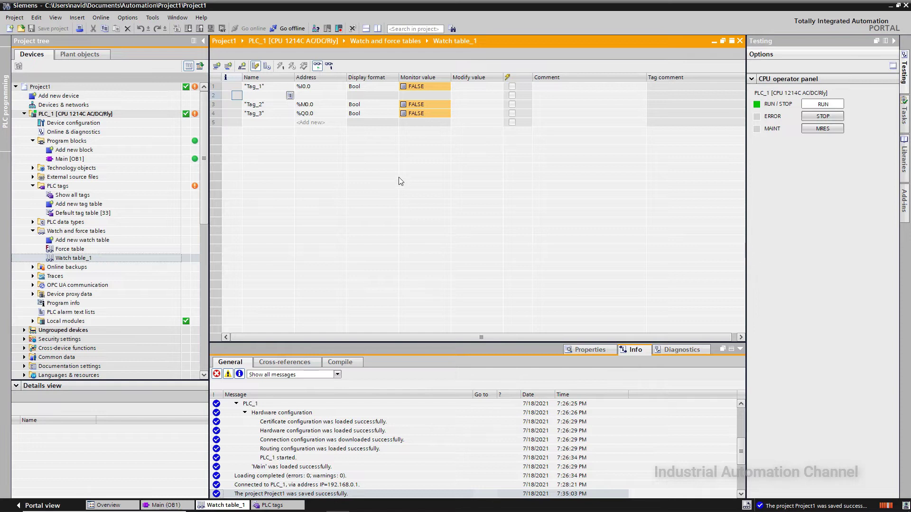
Step: Add the tag "new" to the empty second row of Watch table_1
click(291, 96)
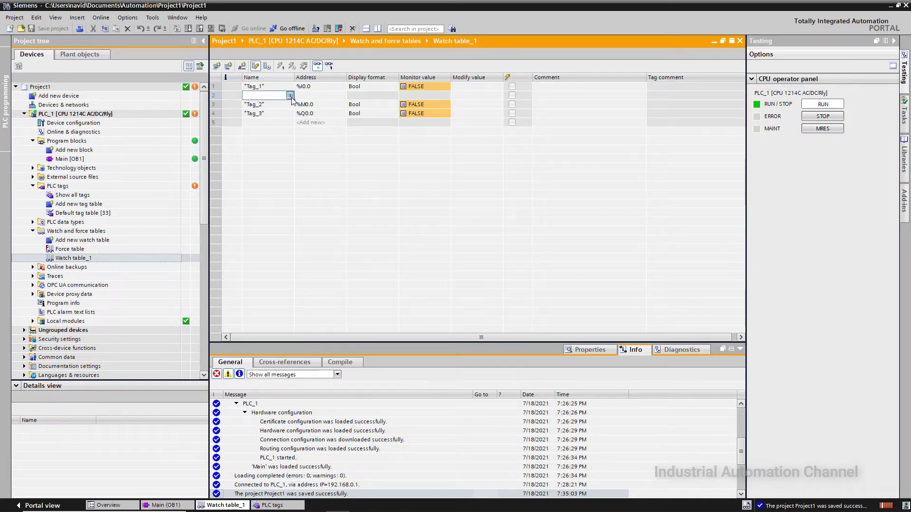
click(289, 96)
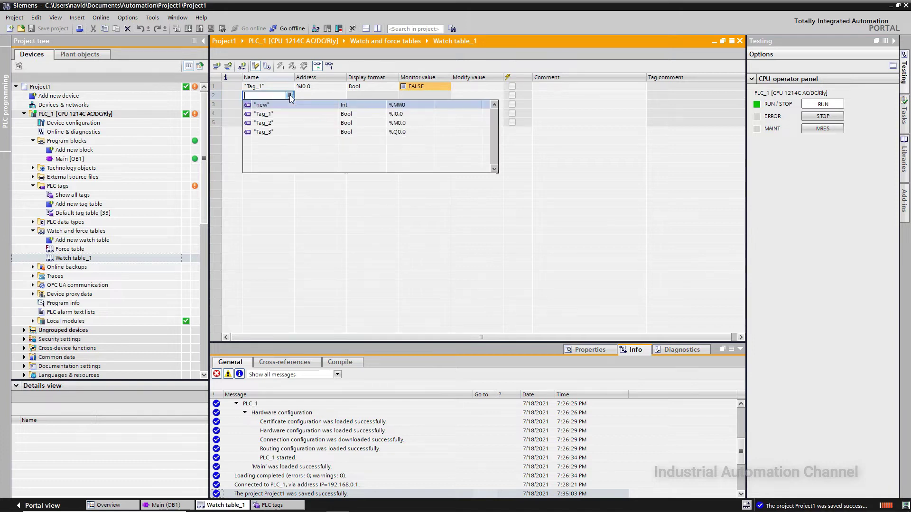
click(262, 105)
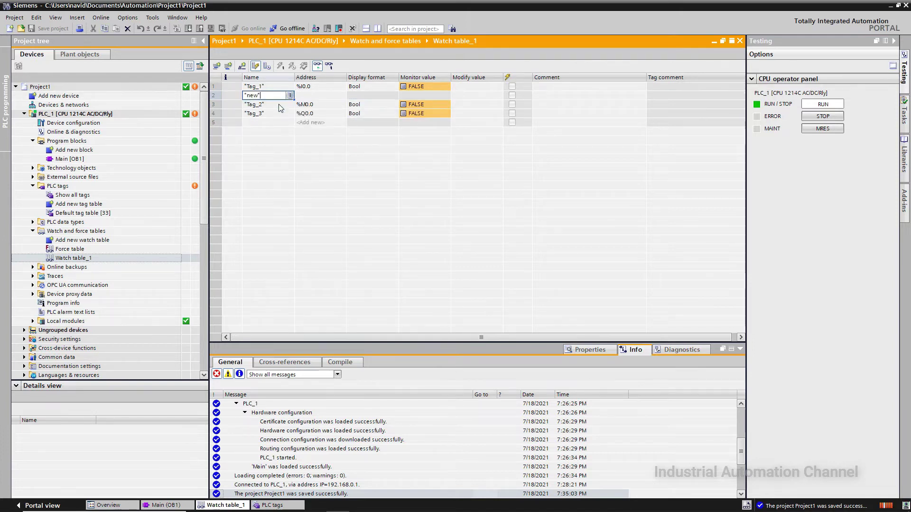
click(280, 107)
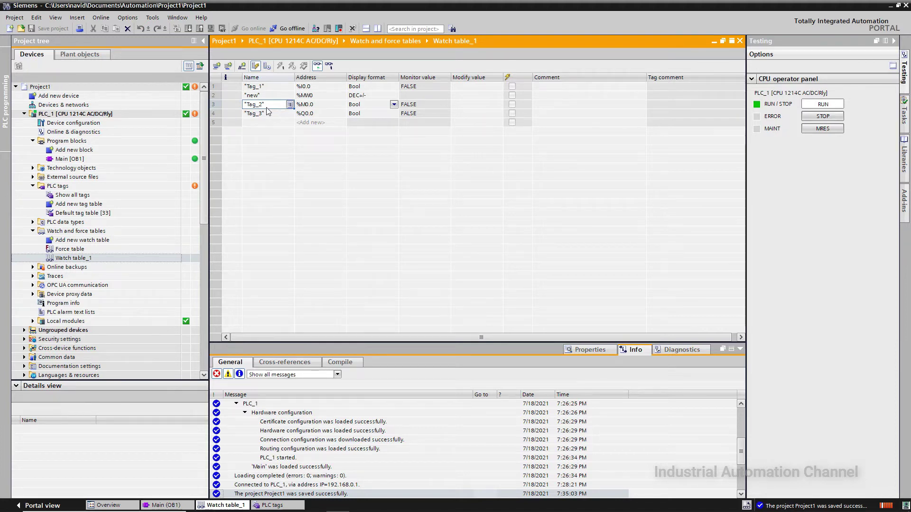
Step: Download the changed PLC tags to PLC_1
click(188, 115)
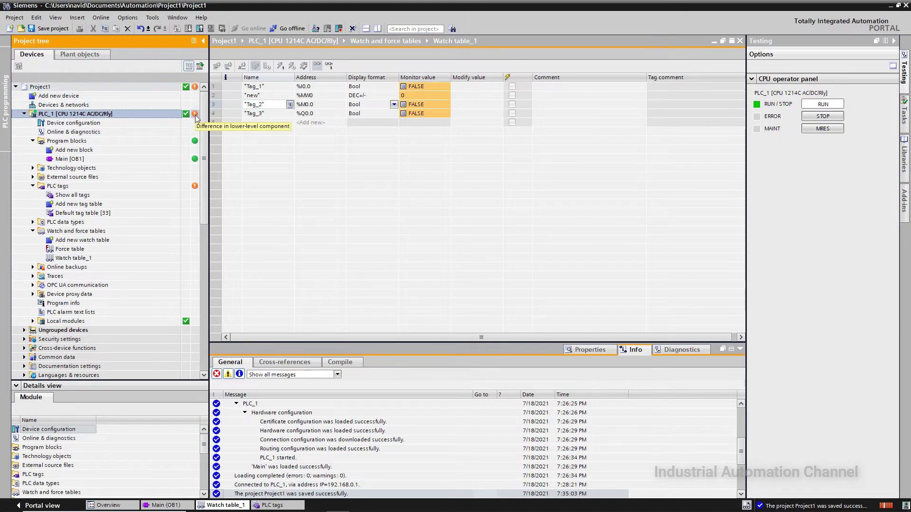
click(107, 195)
click(109, 186)
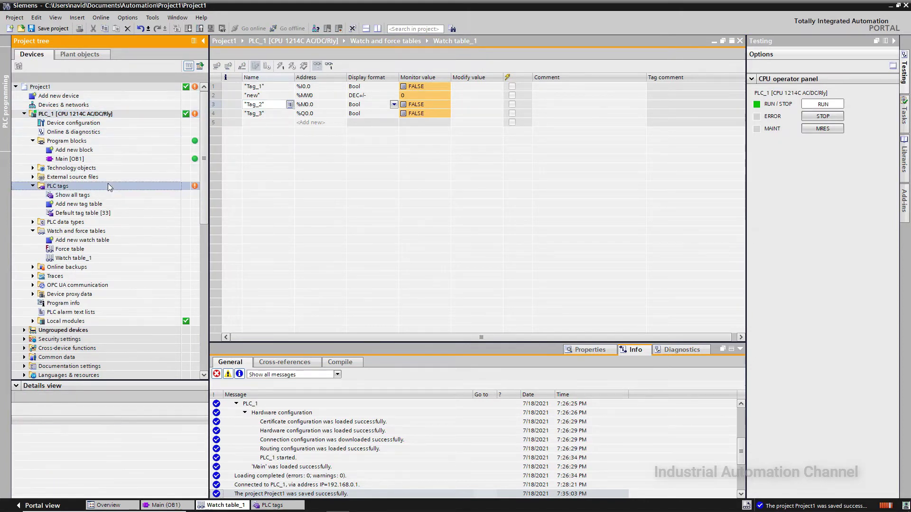
click(188, 28)
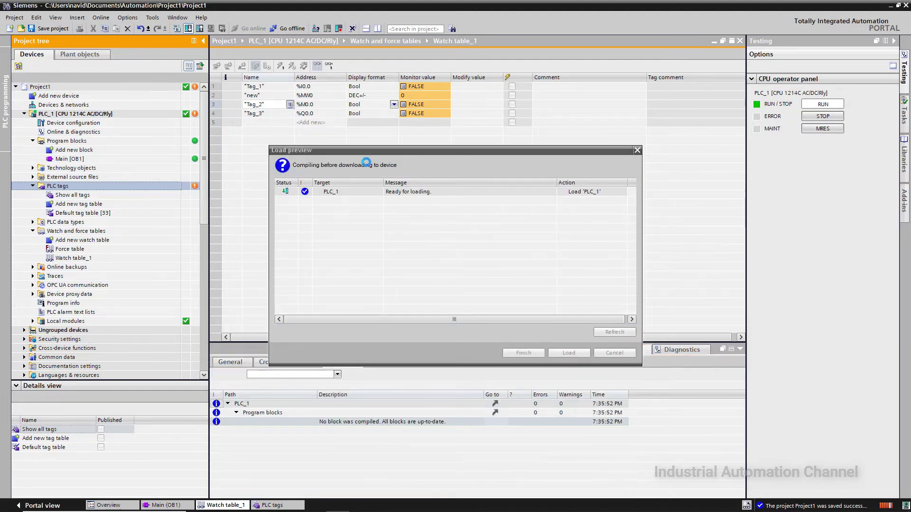
click(568, 353)
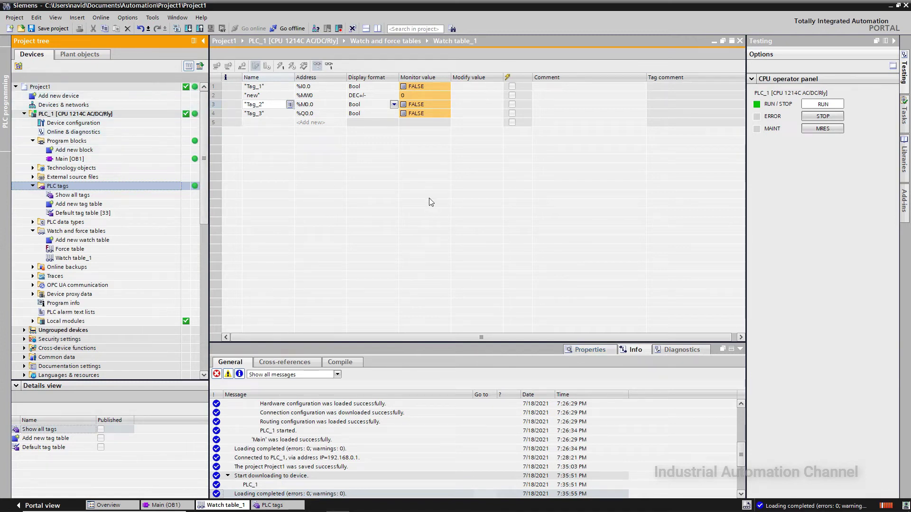
Step: Add an empty row below the tag "new" in Watch table_1
click(406, 163)
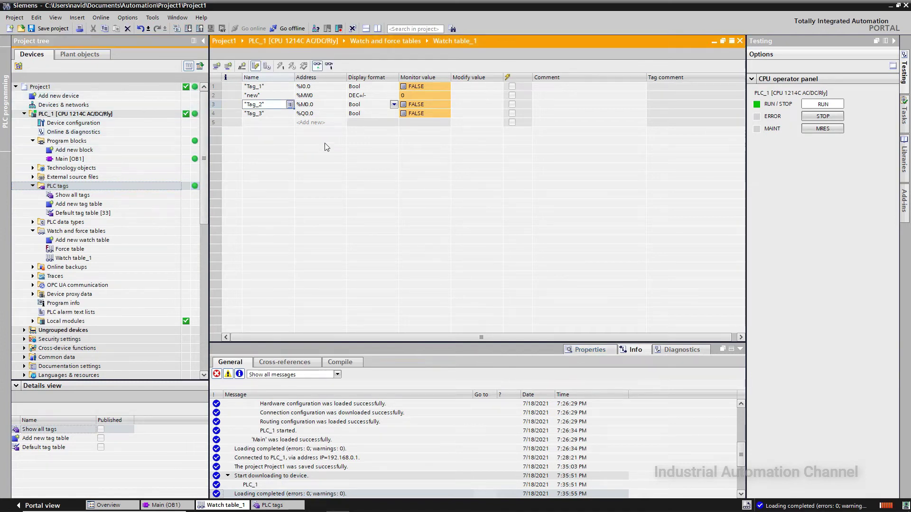
click(252, 97)
click(228, 67)
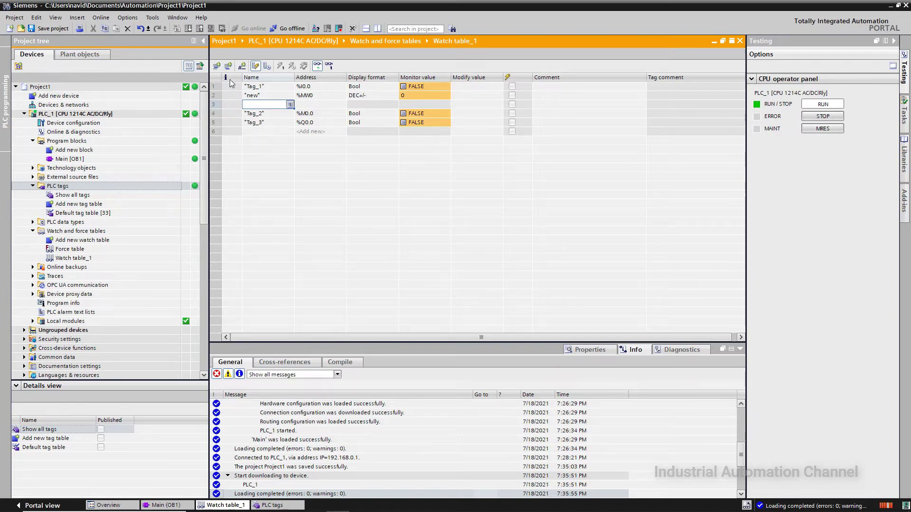
Step: Insert the comment line "Industrial Automation" directly below the tag "new" and save the project
click(241, 67)
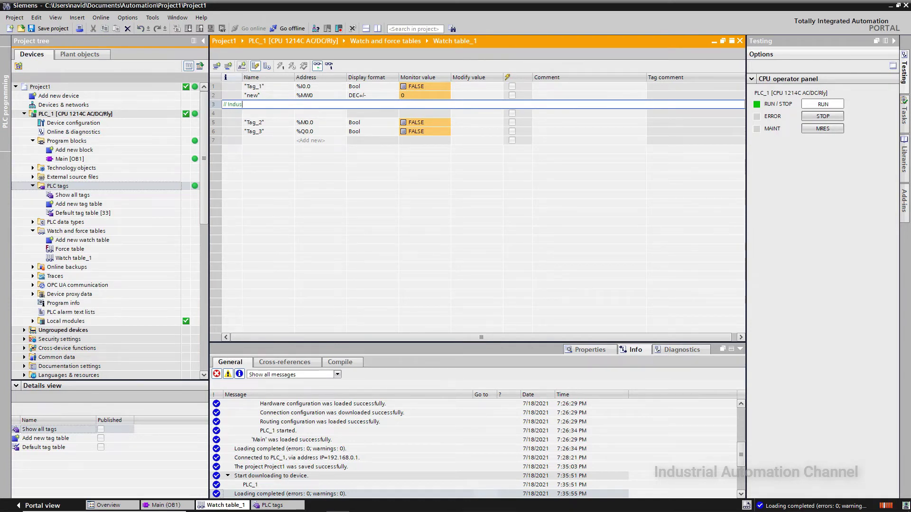
text(Industrial Automation)
key(ctrl+s)
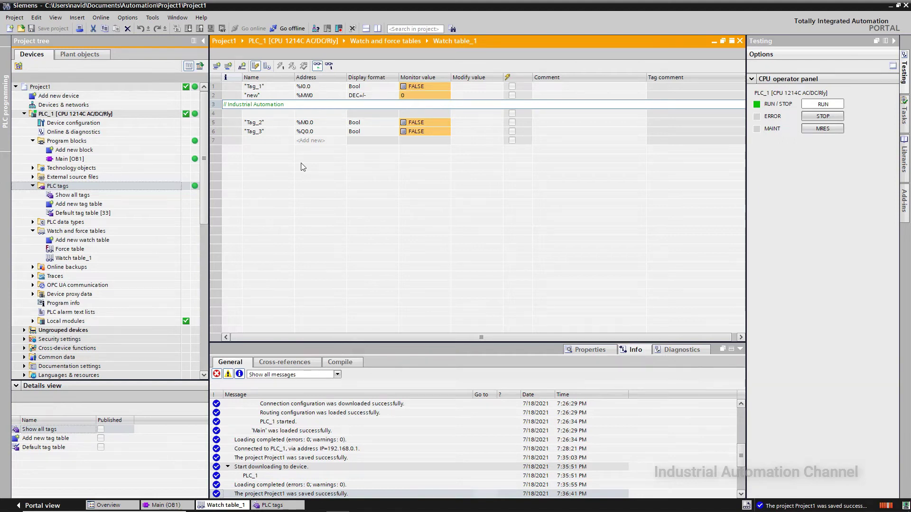
Step: Remove the empty row below the comment line in the watch table
click(227, 114)
right_click(216, 116)
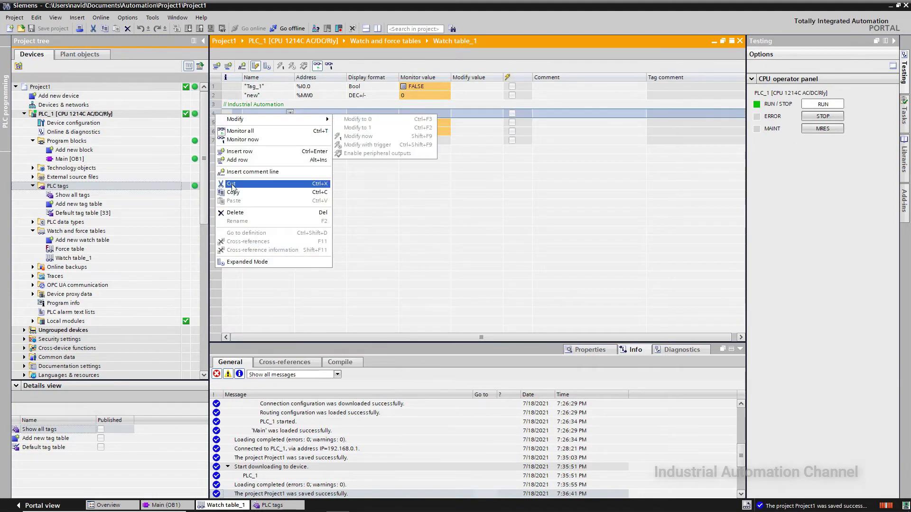
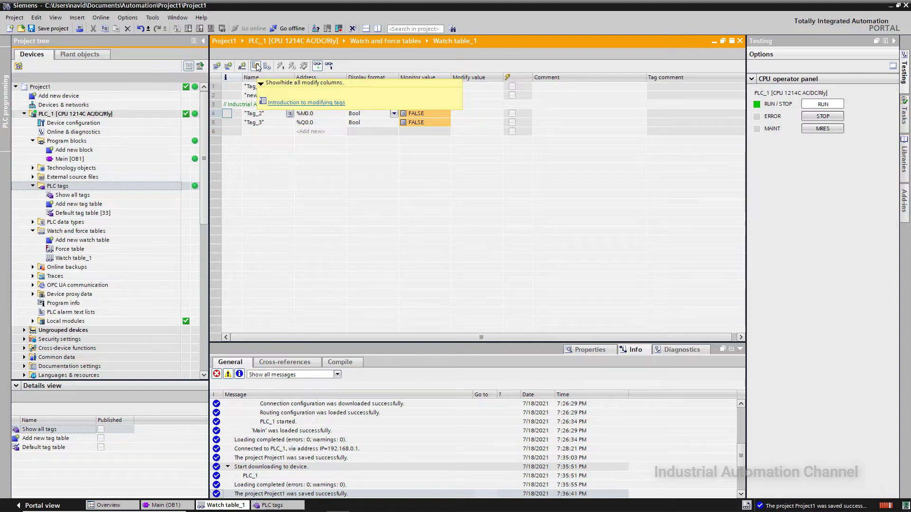
Step: Hide all modify columns of the watch table and show them again
click(256, 65)
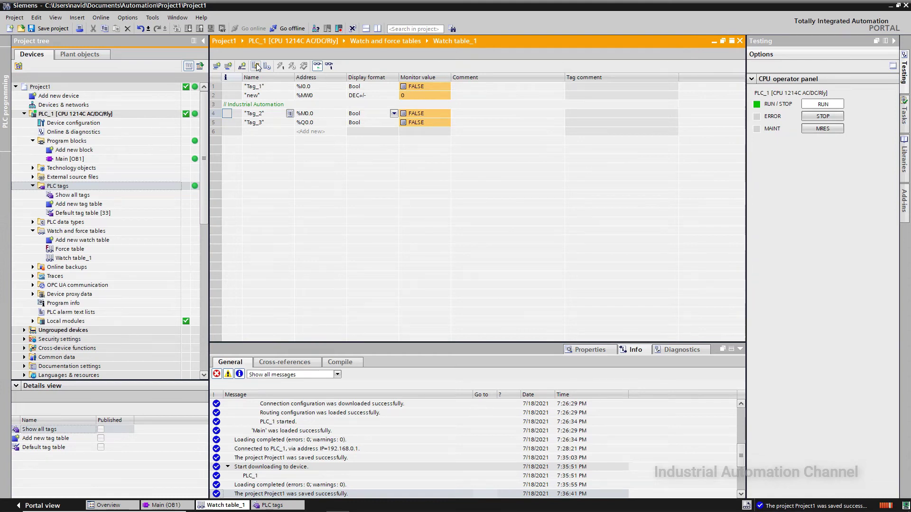
click(255, 66)
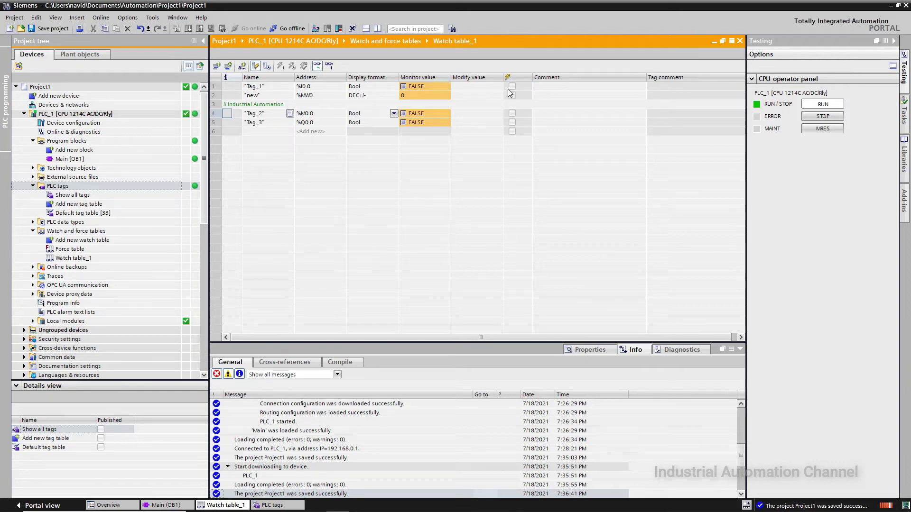
click(487, 76)
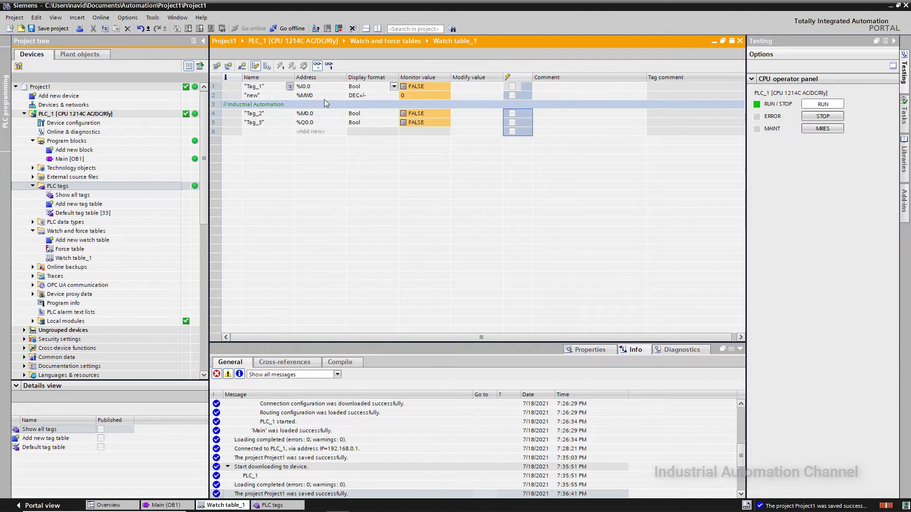
Step: Enter the modify values 1 for Tag_1 and 150 for "new", and modify the selected values once
click(470, 87)
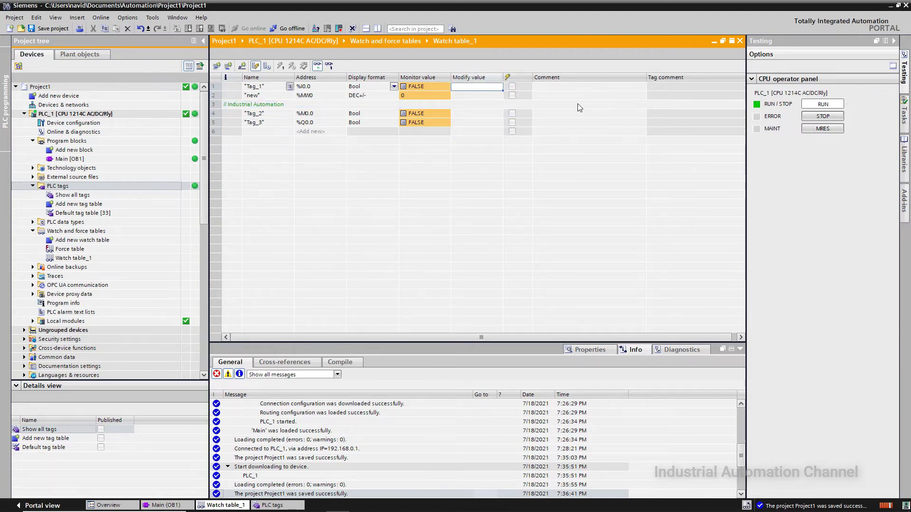
text(1)
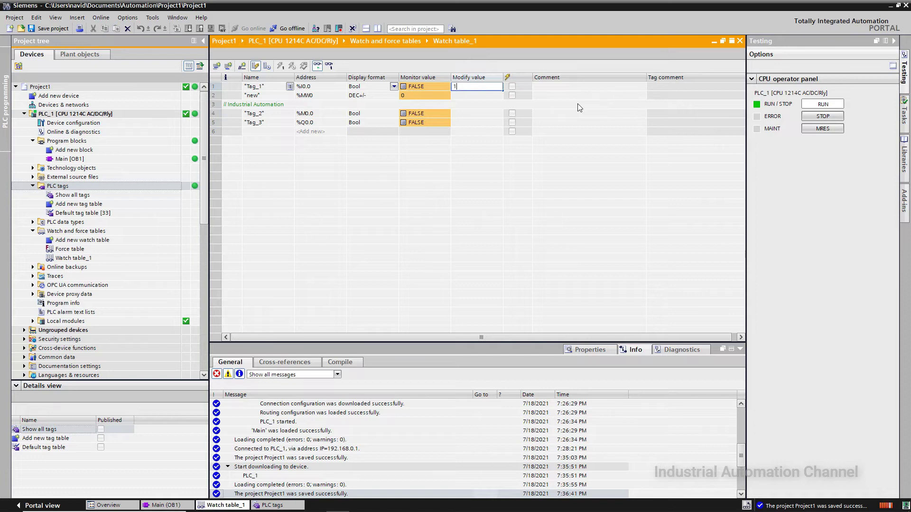
key(Return)
text(150)
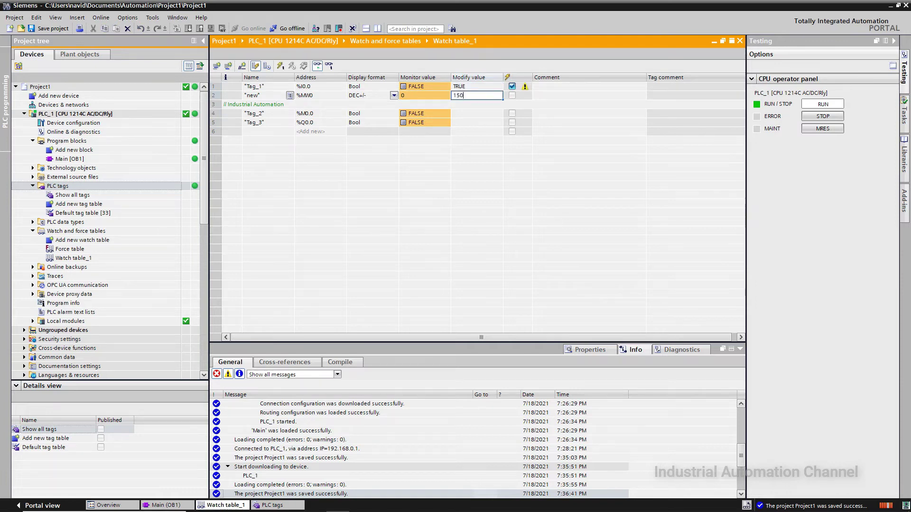
key(Return)
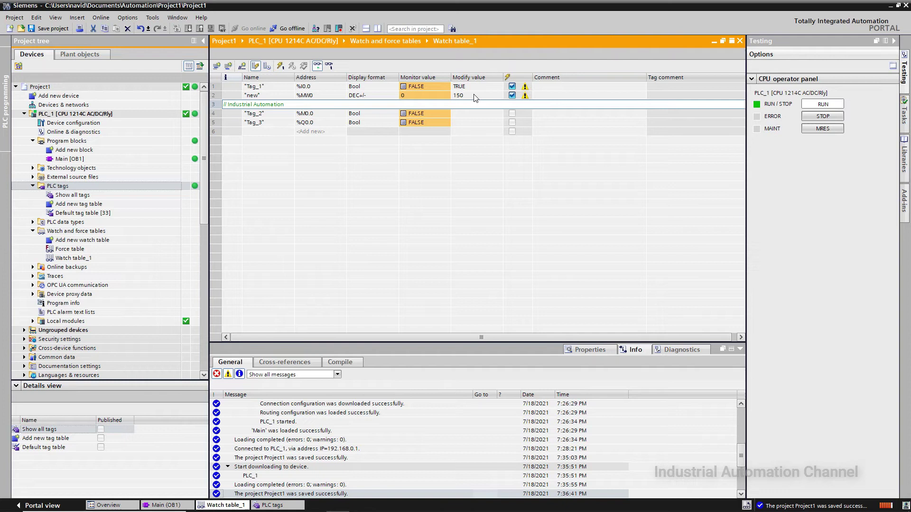
click(282, 70)
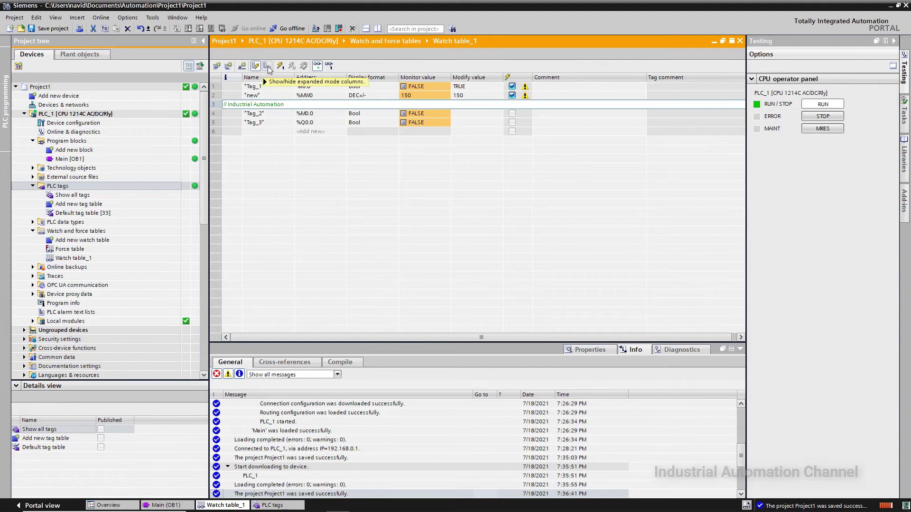
Step: Show the expanded mode columns with the trigger settings for monitoring and modifying
click(268, 68)
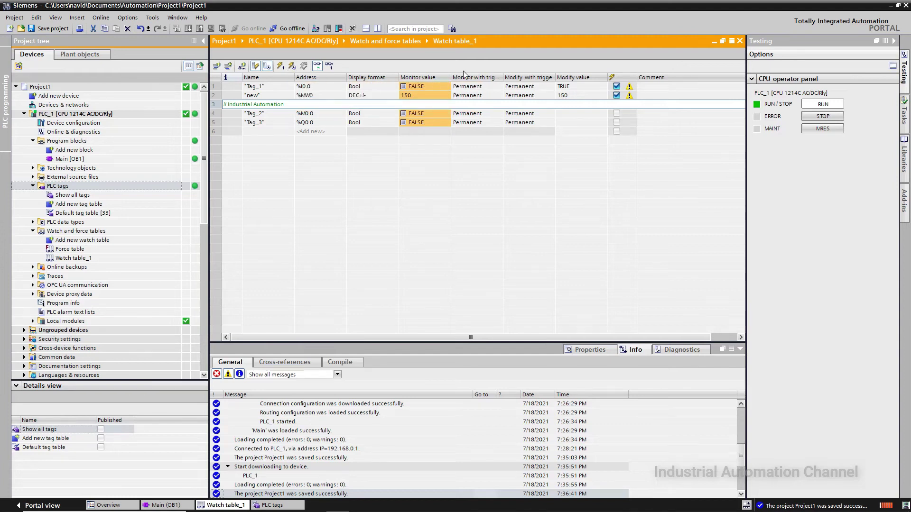
click(482, 79)
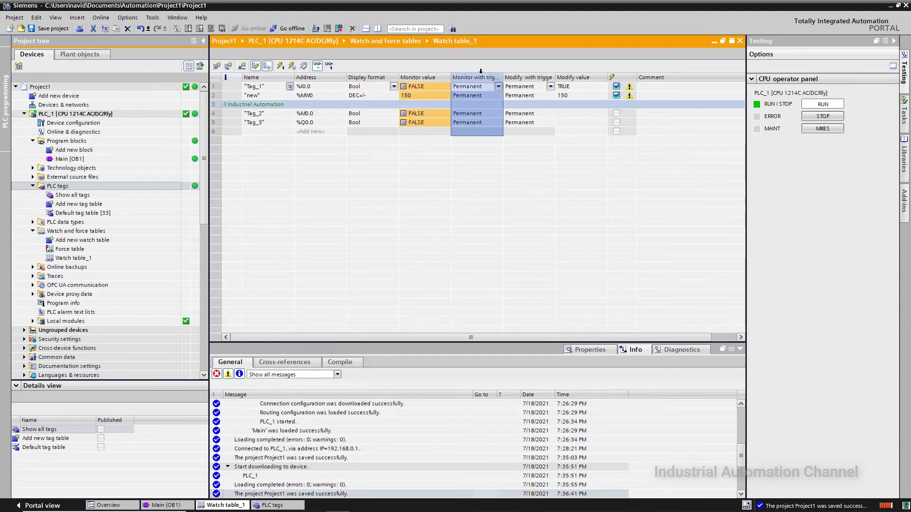
click(521, 74)
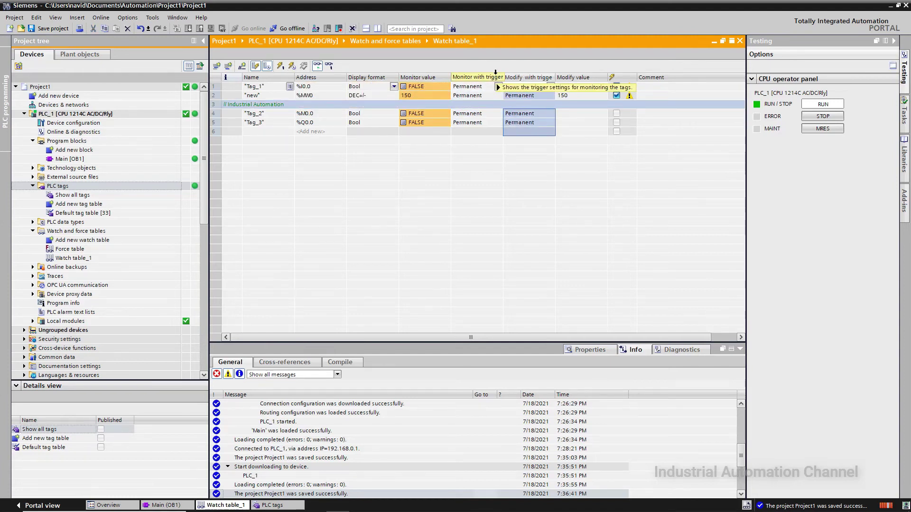
Step: Run Modify with trigger for Tag_1 and "new" with the Permanent trigger, and stop it again
click(292, 66)
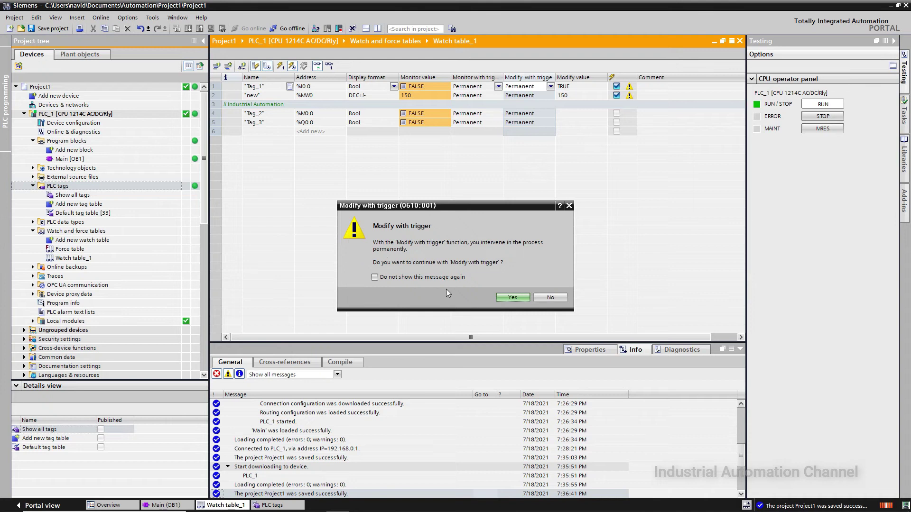
click(513, 299)
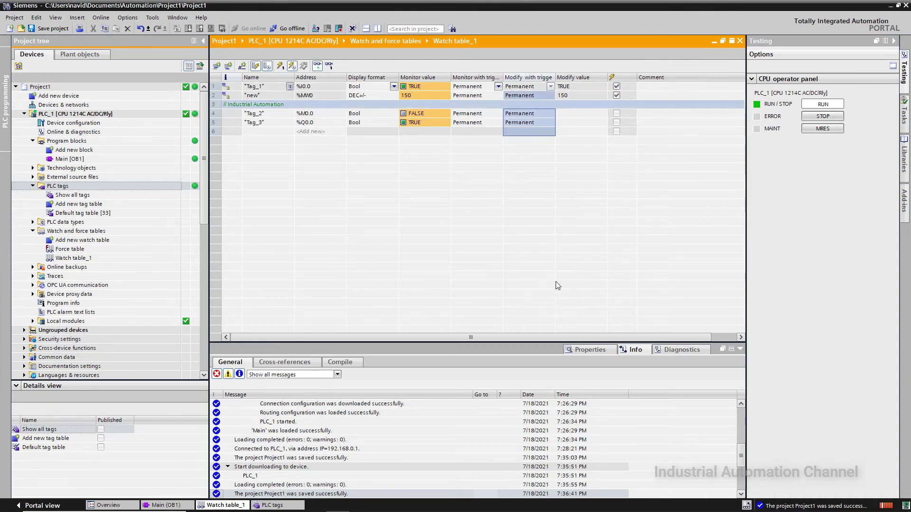
click(572, 88)
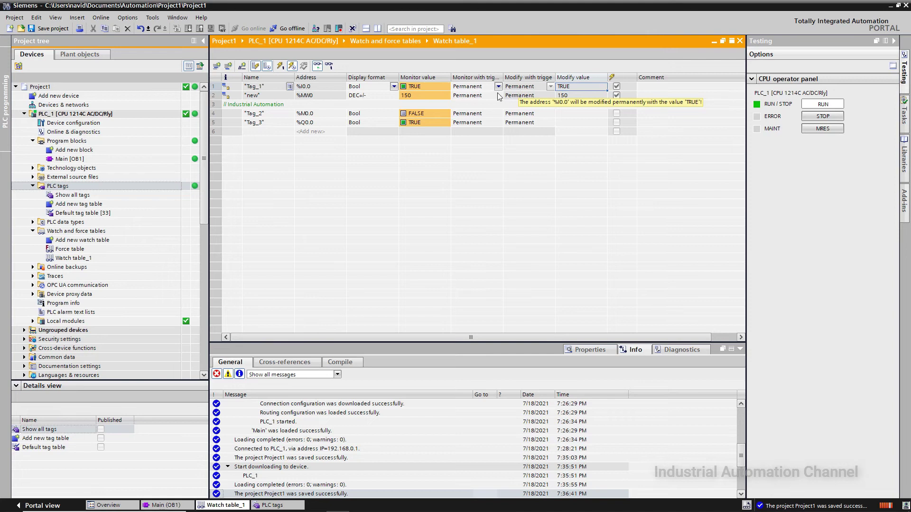
click(293, 68)
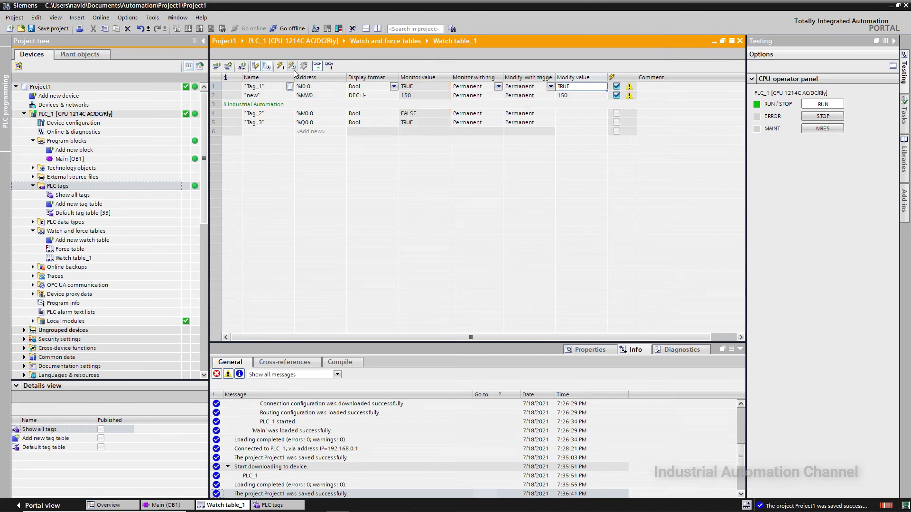
Step: Examine the available Modify with trigger options for Tag_1
click(550, 88)
click(550, 88)
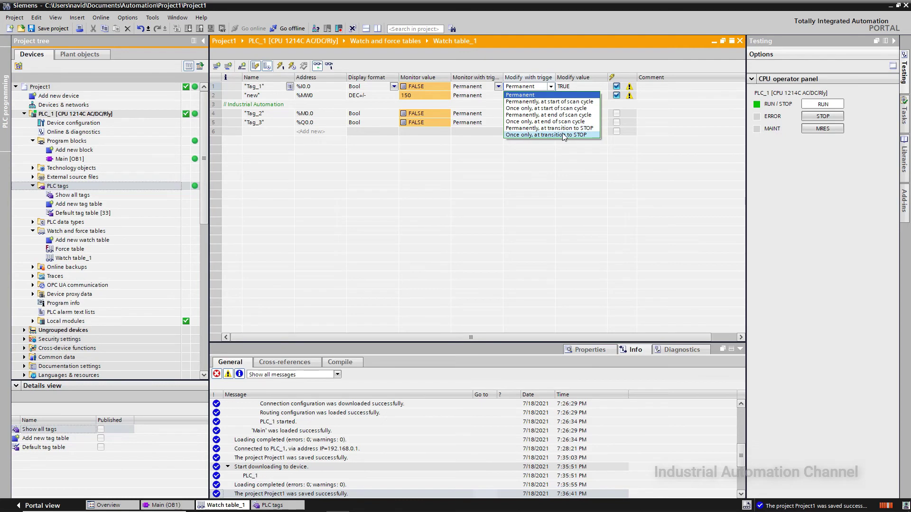
key(Escape)
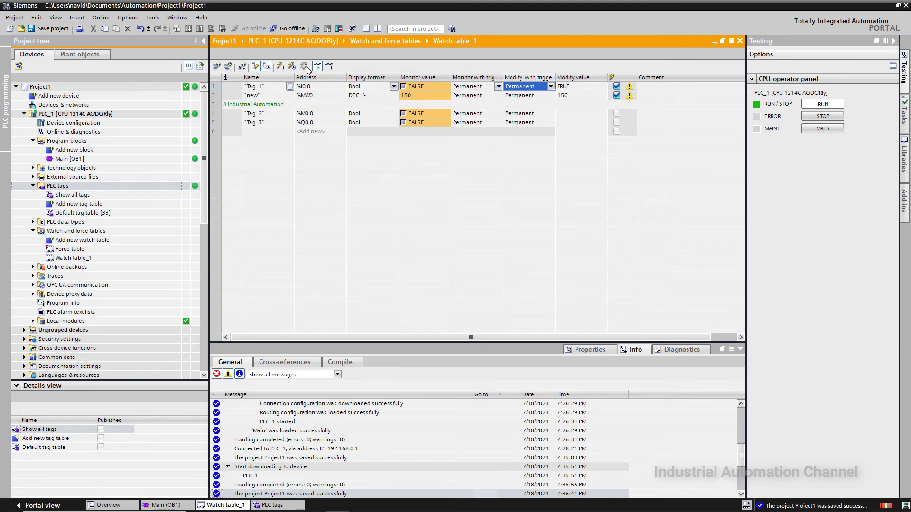
Step: Switch the CPU to STOP mode and enable the peripheral outputs
click(807, 117)
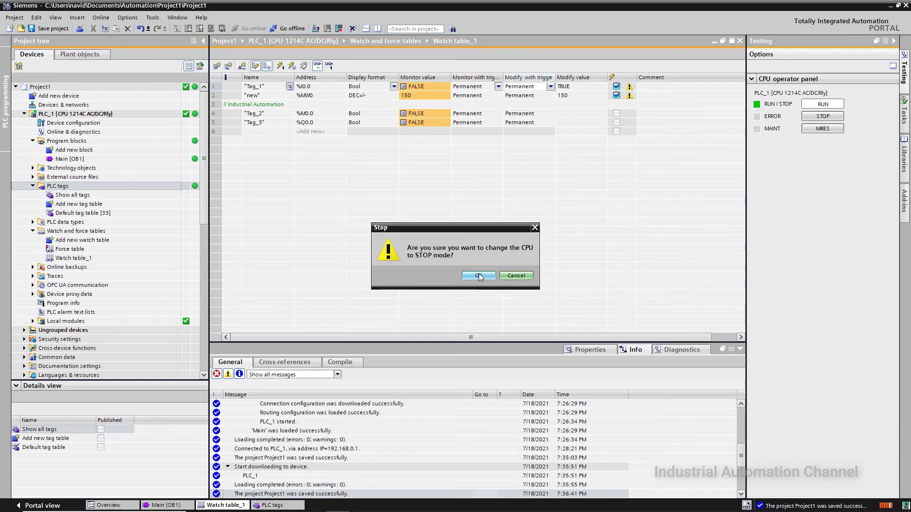
click(479, 276)
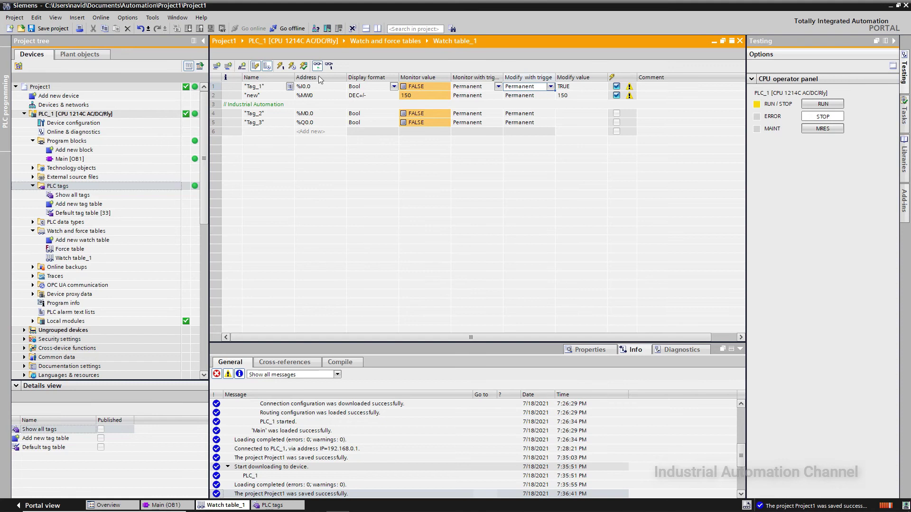
click(304, 66)
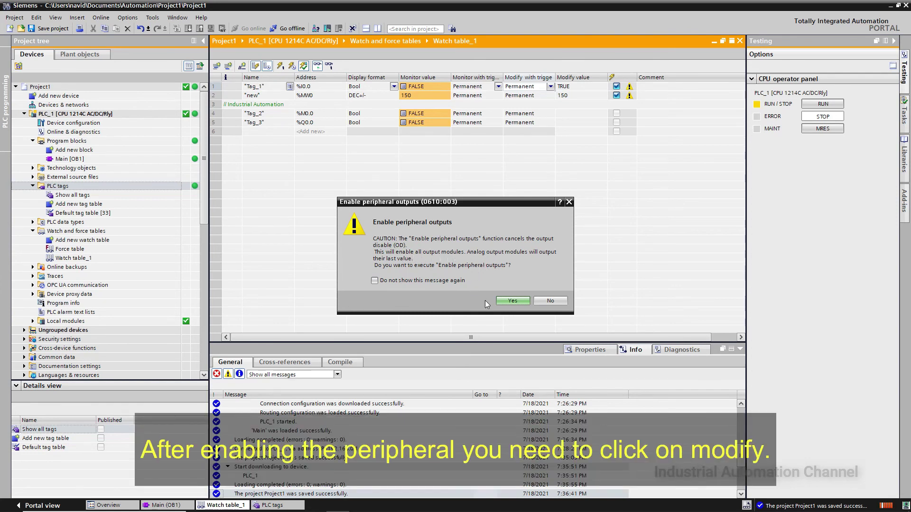
click(507, 302)
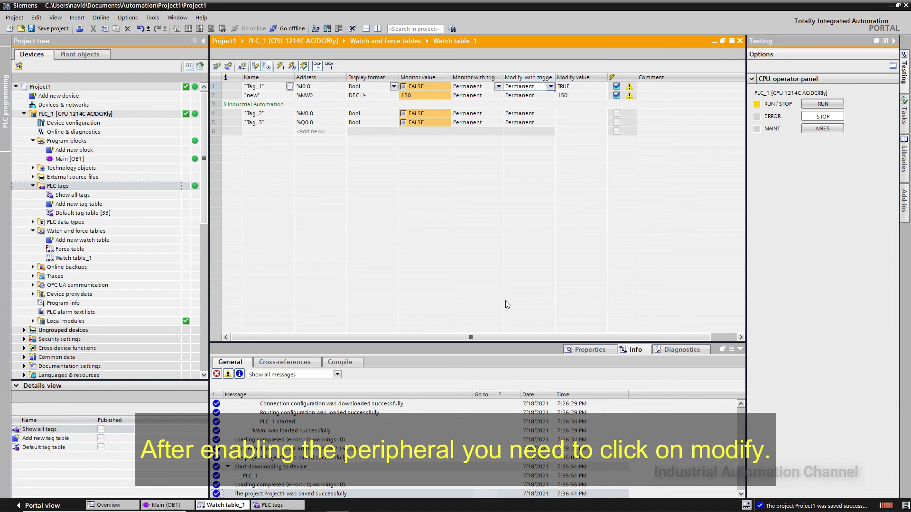